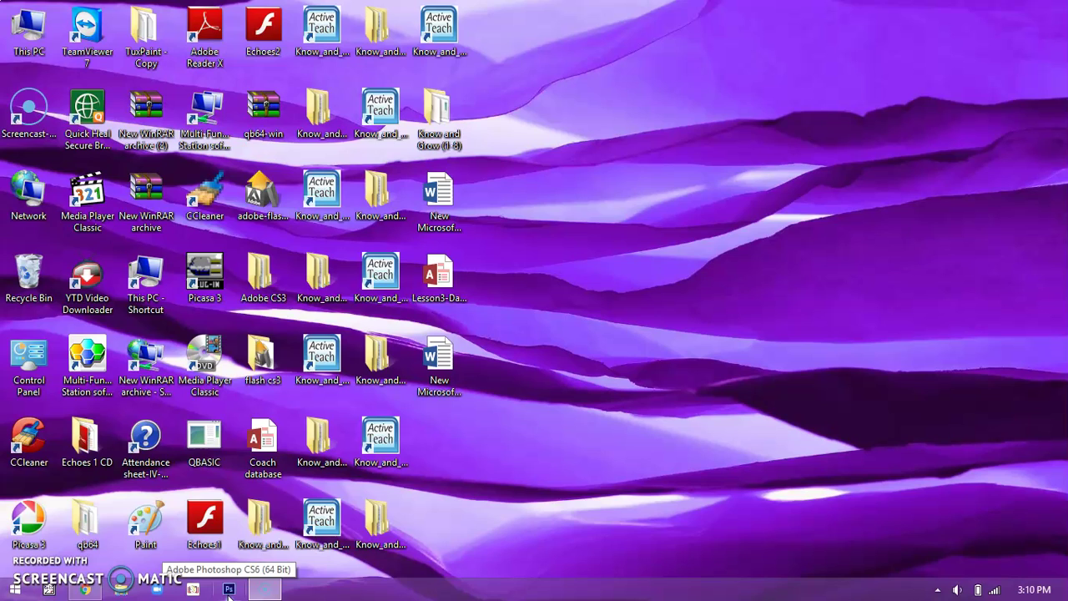
Launch Adobe Photoshop CS6 with the trial continued and dock the floating toolbox.
{"action": "left_click", "coordinate": [229, 590]}
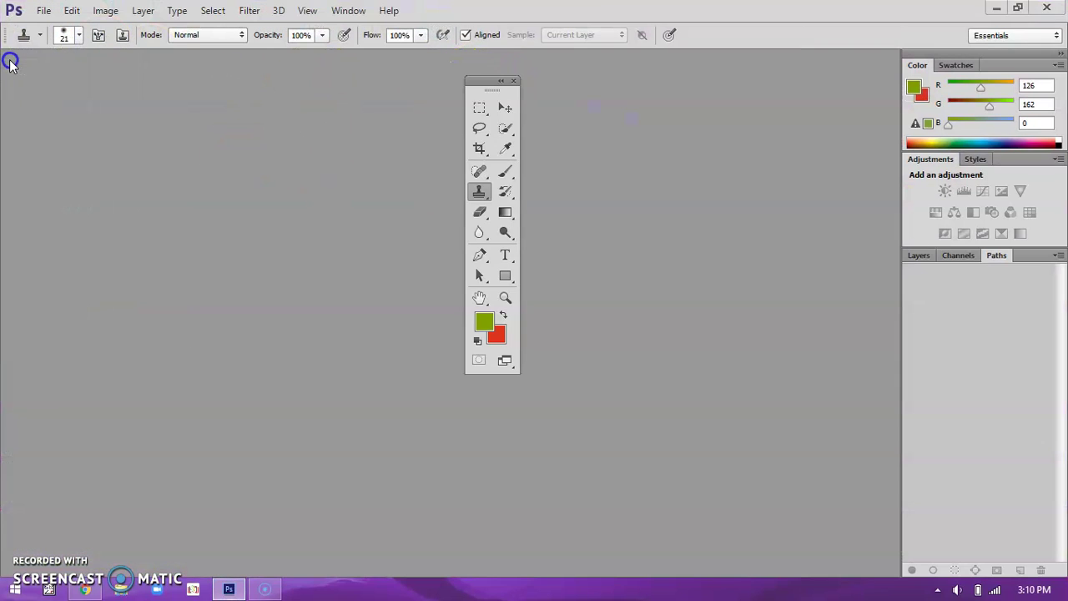
{"action": "left_click_drag", "start_coordinate": [489, 83], "coordinate": [17, 57]}
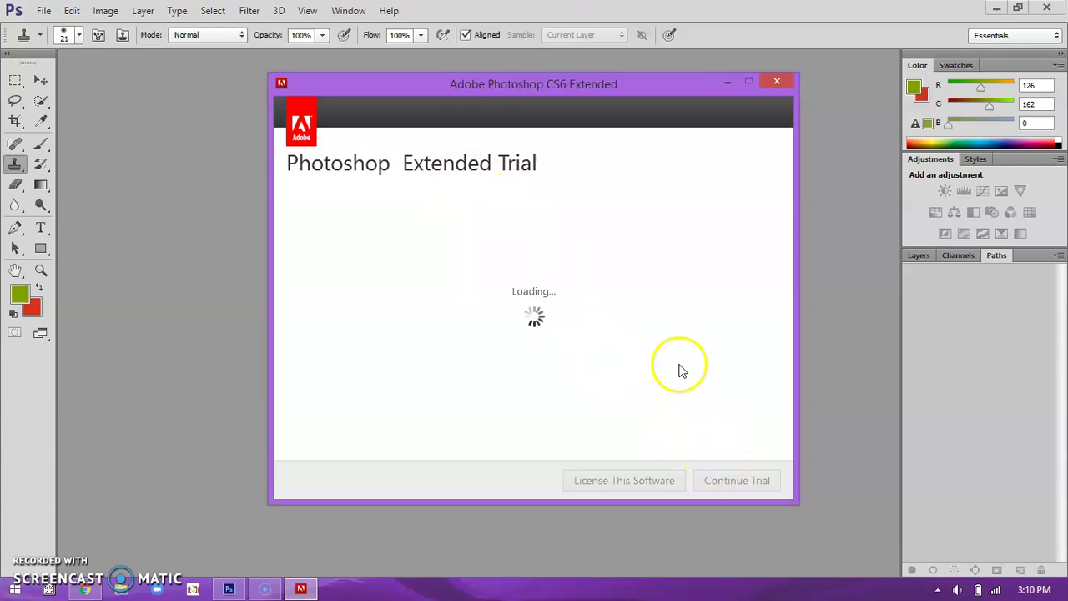
{"action": "left_click", "coordinate": [730, 481]}
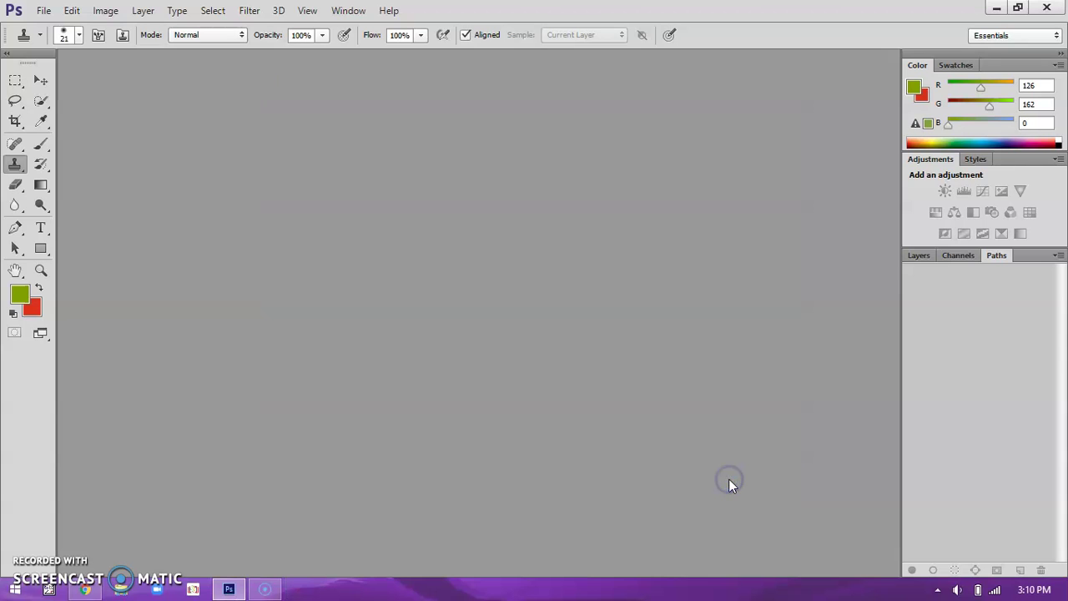
Restore the default workspaces in the Interface preferences and accept the settings.
{"action": "left_click", "coordinate": [73, 14]}
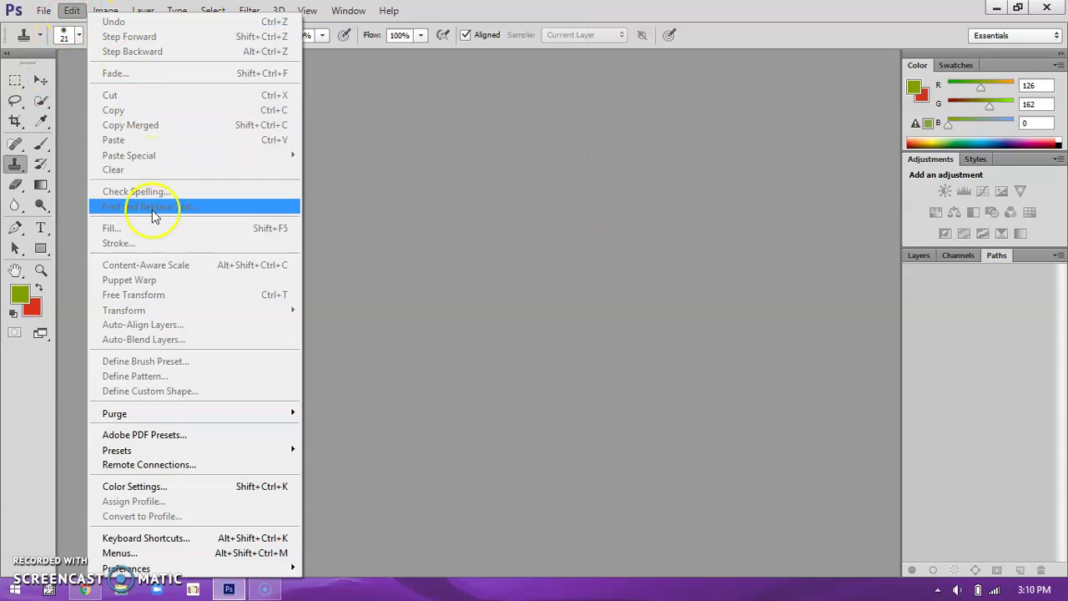
{"action": "mouse_move", "coordinate": [121, 570]}
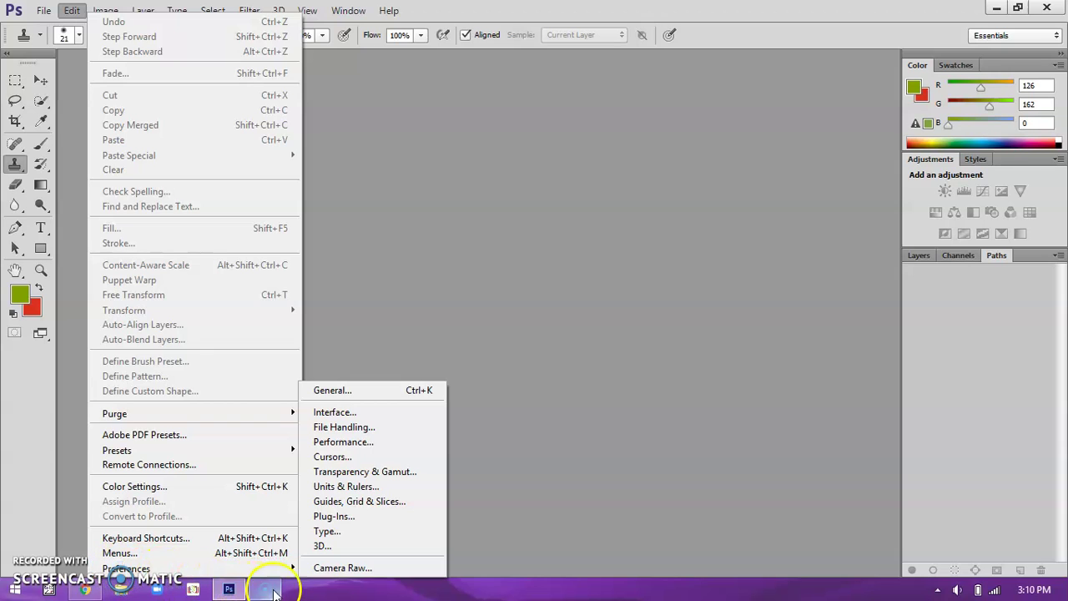
{"action": "mouse_move", "coordinate": [223, 571]}
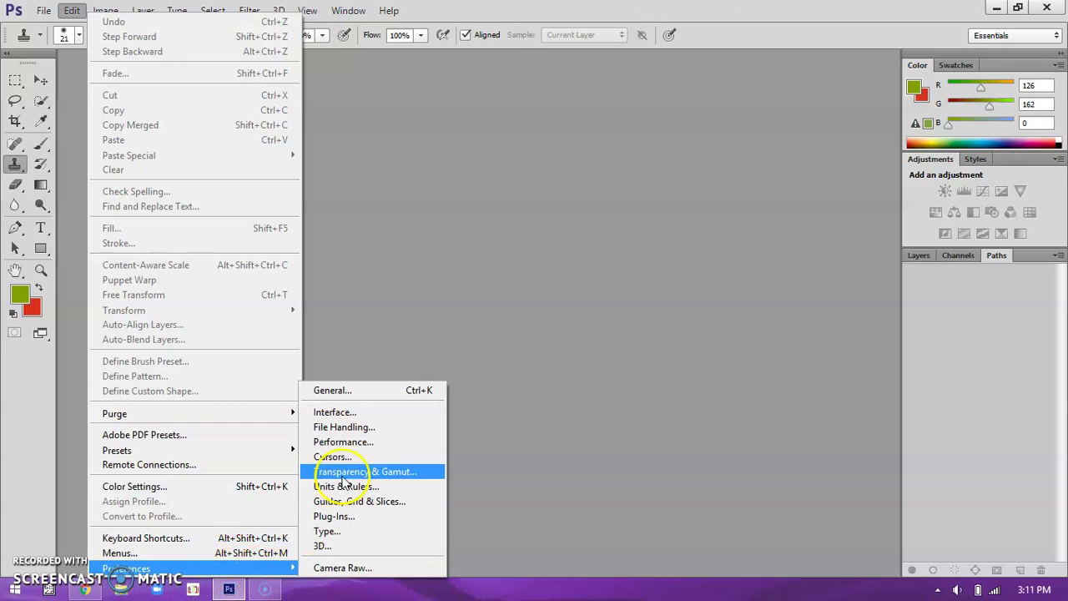
{"action": "left_click", "coordinate": [340, 413]}
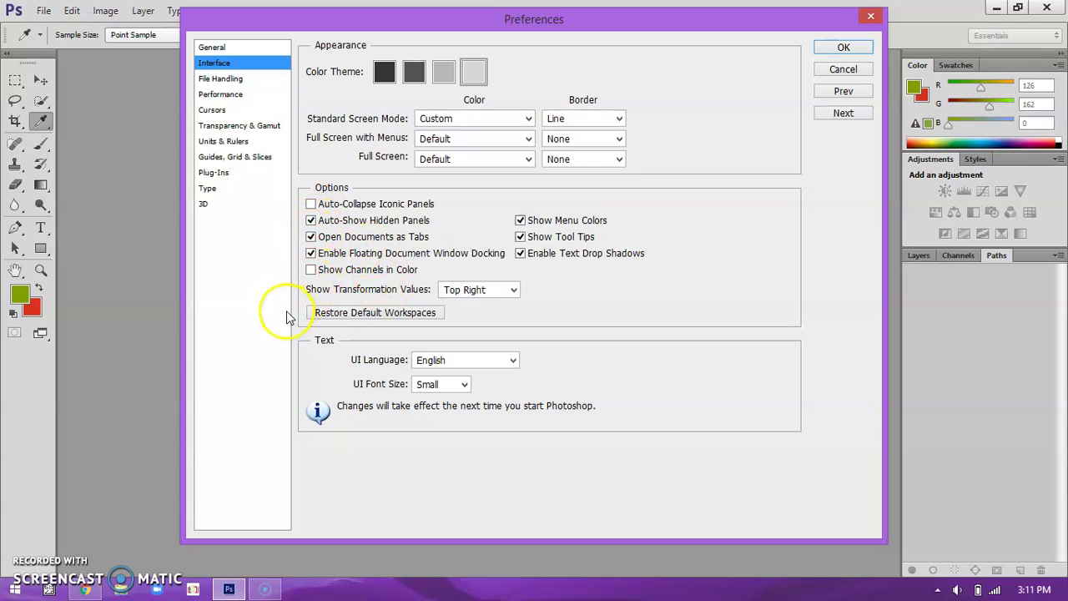
{"action": "left_click", "coordinate": [320, 312]}
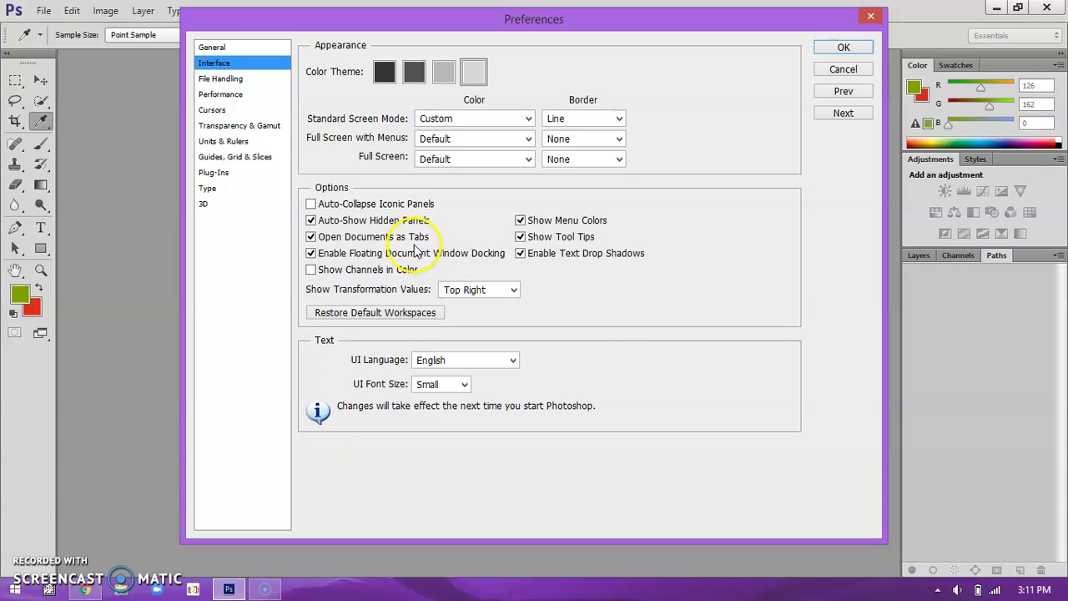
{"action": "left_click", "coordinate": [832, 49]}
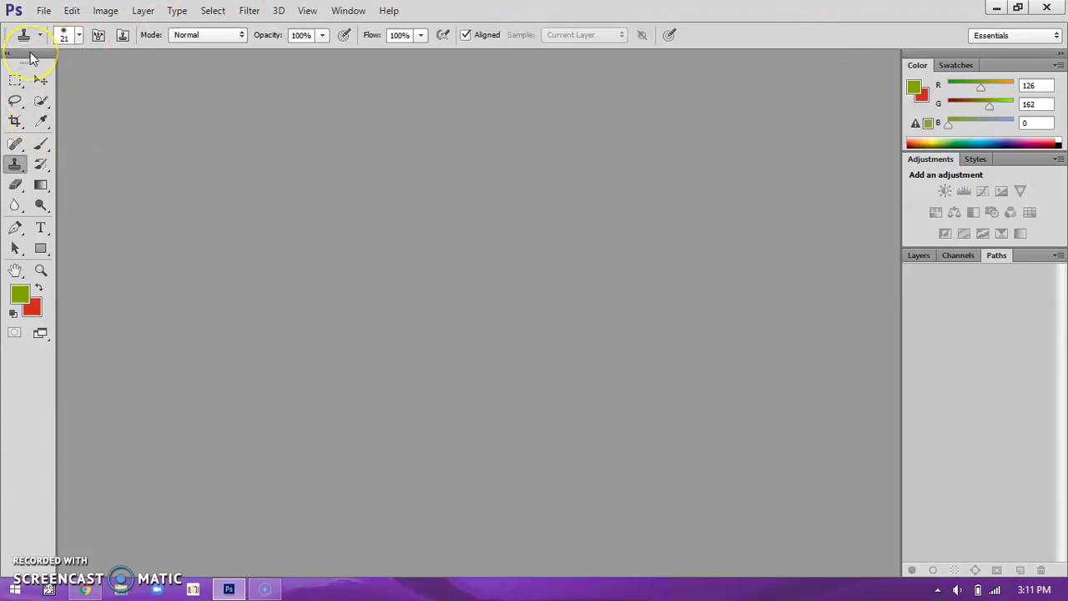
Undock the toolbox into the workspace and show its tools in two columns.
{"action": "left_click_drag", "start_coordinate": [26, 55], "coordinate": [463, 63]}
{"action": "left_click", "coordinate": [472, 64]}
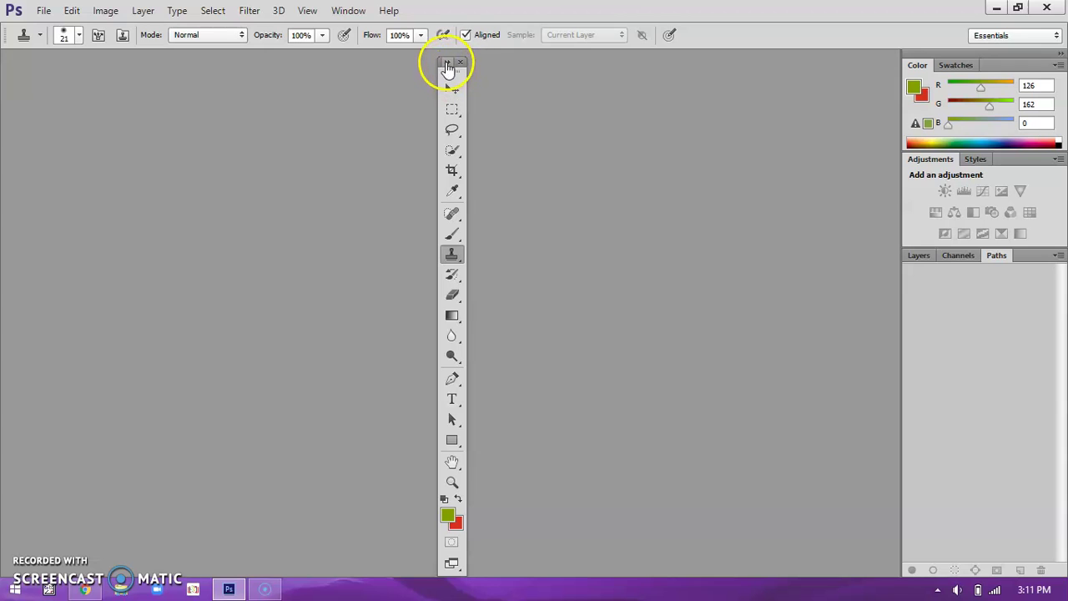
{"action": "left_click", "coordinate": [447, 64]}
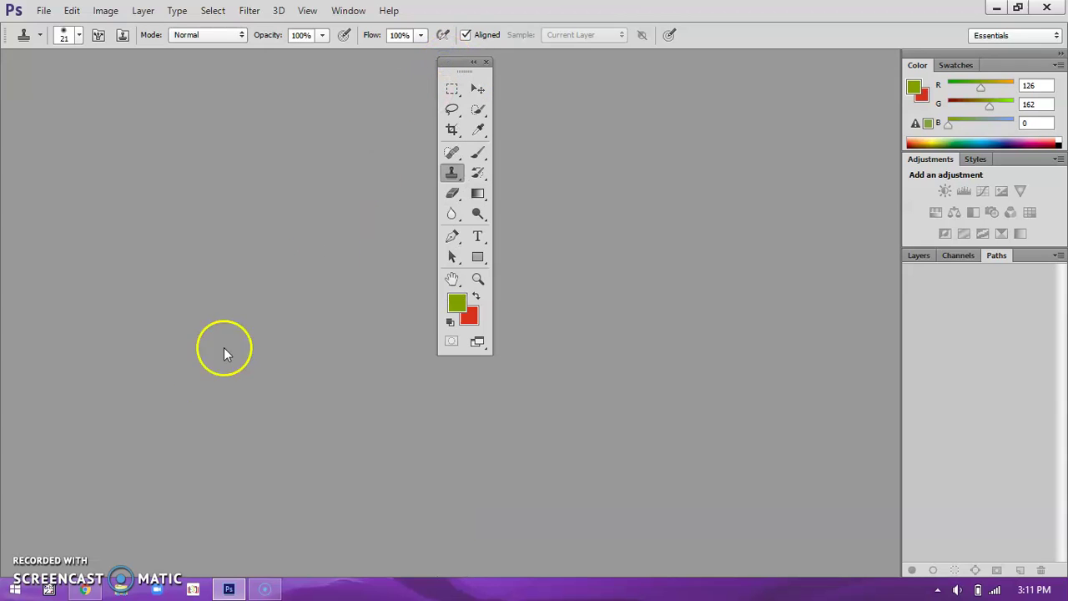
Examine the options of the Rectangular Marquee, Move and Lasso tools, choosing Normal as the marquee style.
{"action": "left_click", "coordinate": [453, 90]}
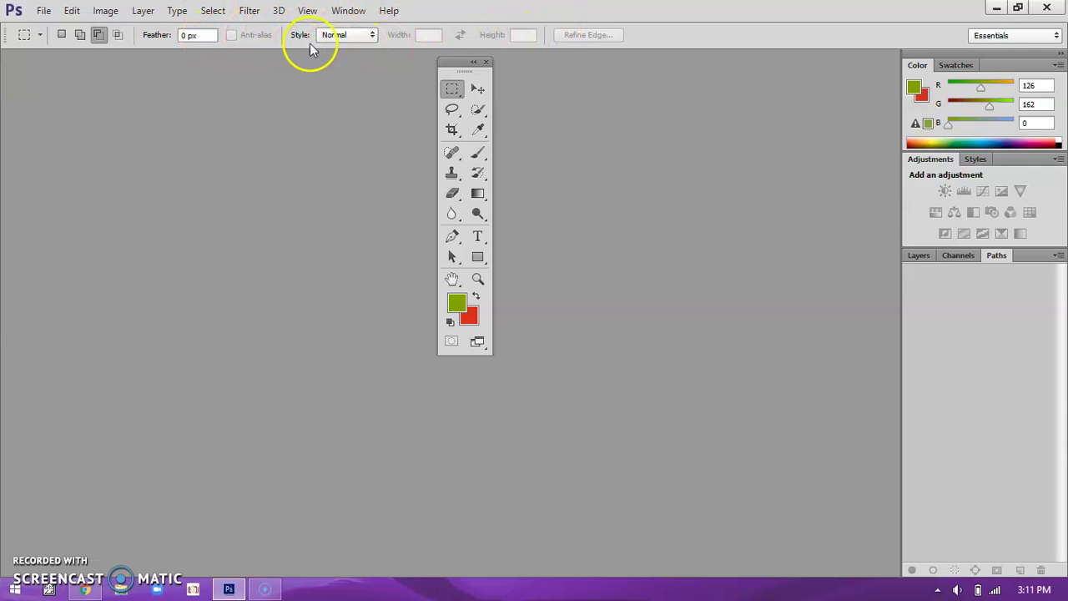
{"action": "left_click", "coordinate": [368, 35]}
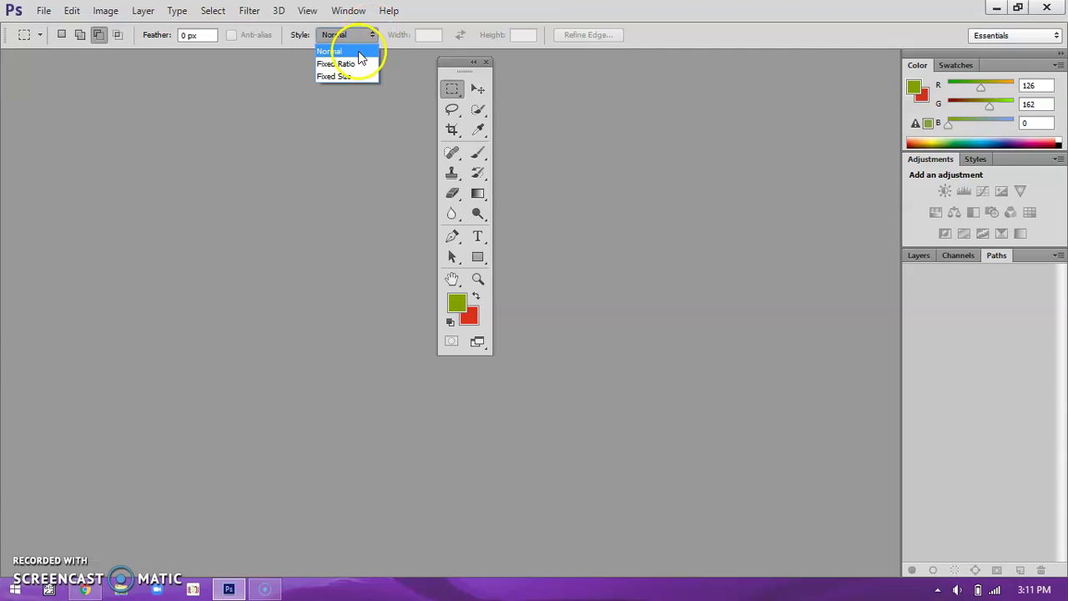
{"action": "left_click", "coordinate": [354, 52]}
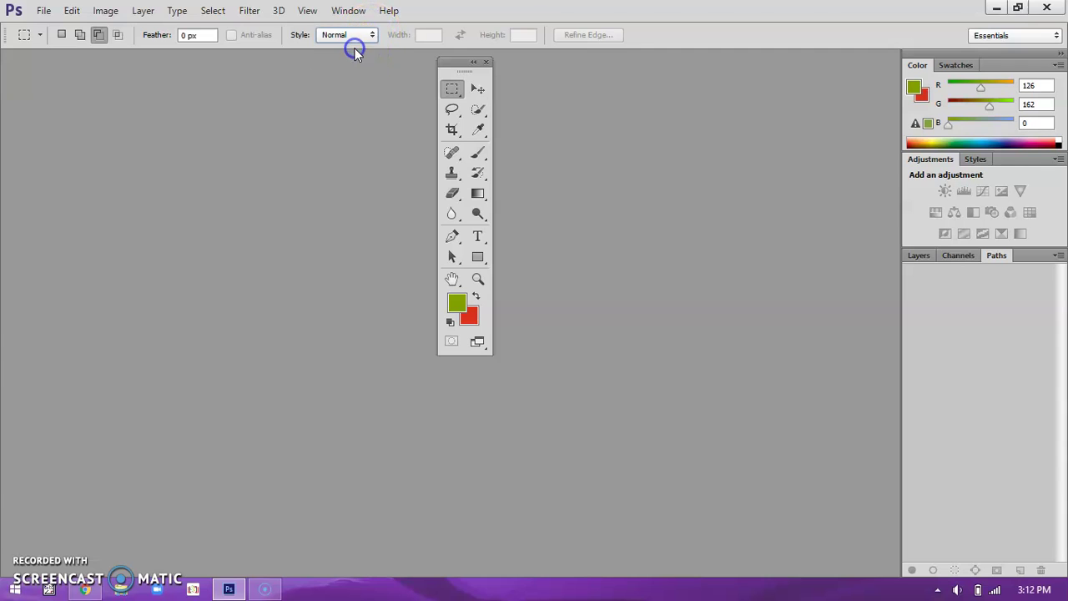
{"action": "left_click", "coordinate": [482, 87]}
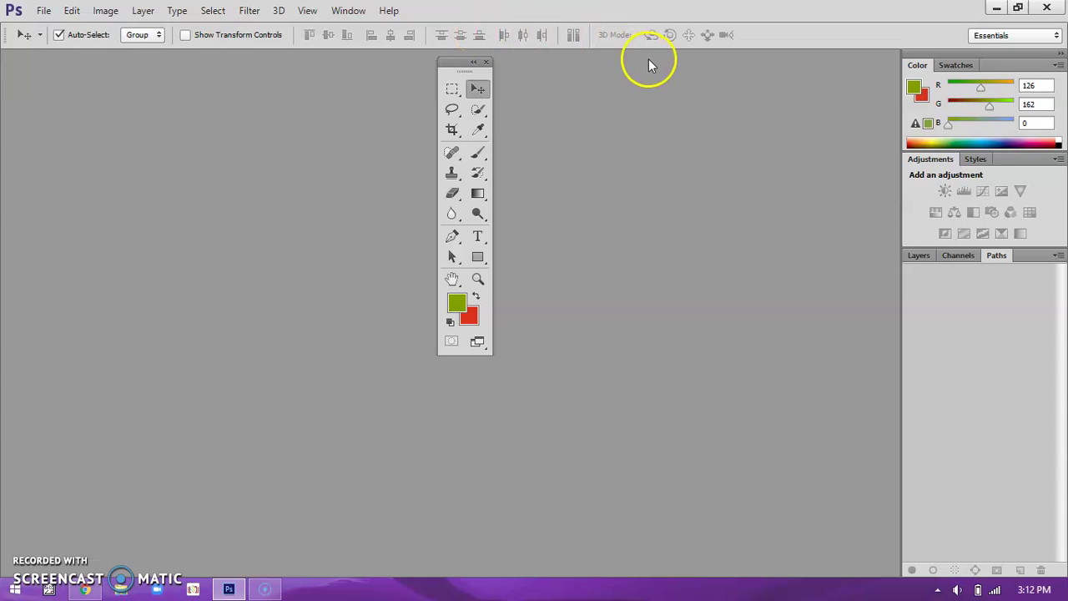
{"action": "left_click", "coordinate": [452, 110]}
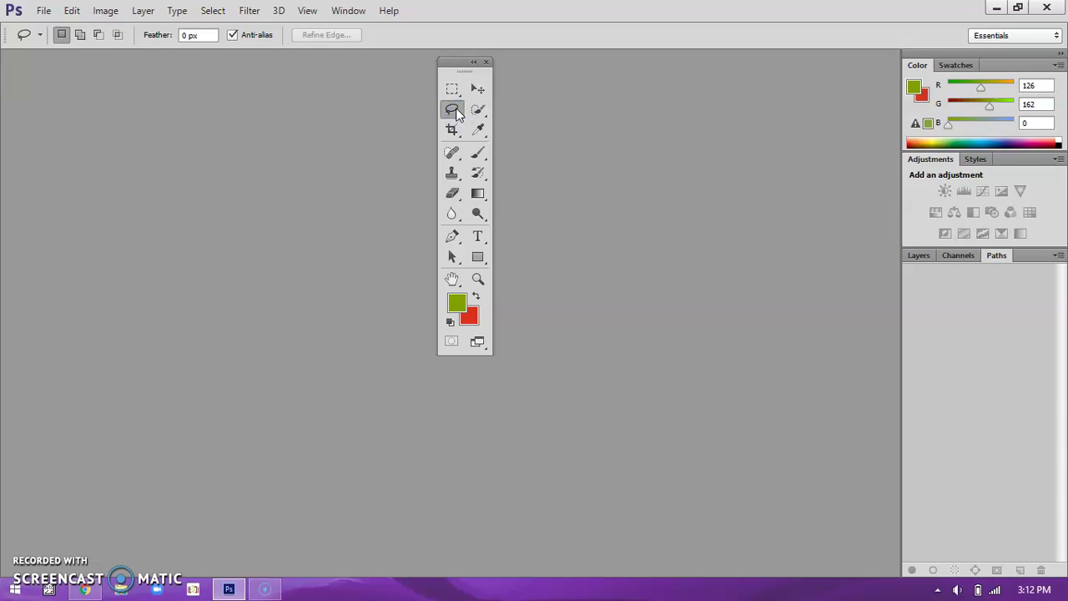
Activate the Quick Selection tool and set its brush size to 103 px.
{"action": "left_click", "coordinate": [480, 113]}
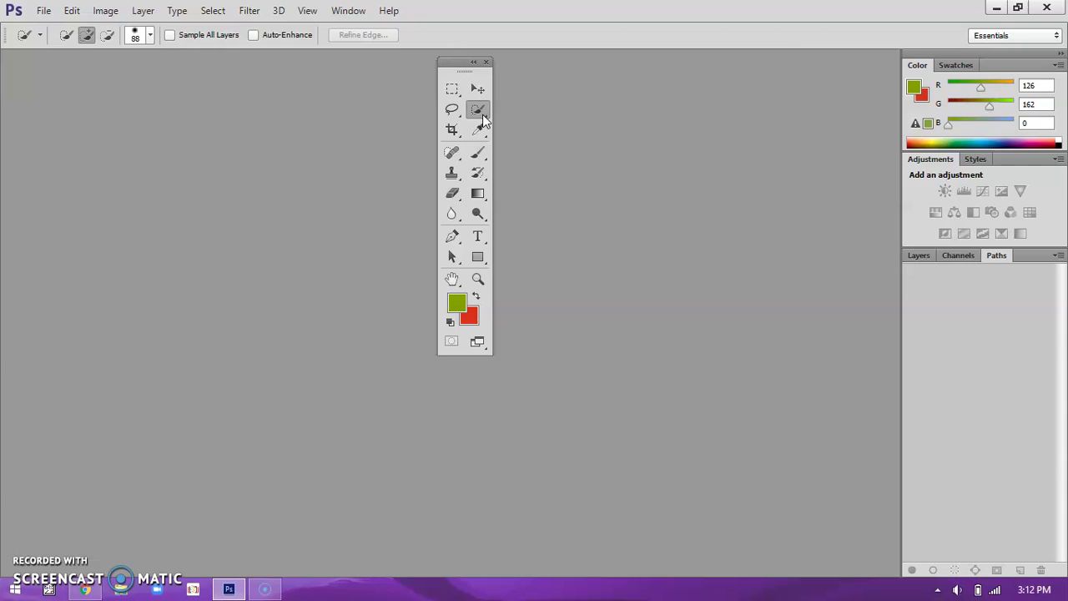
{"action": "left_click", "coordinate": [150, 38]}
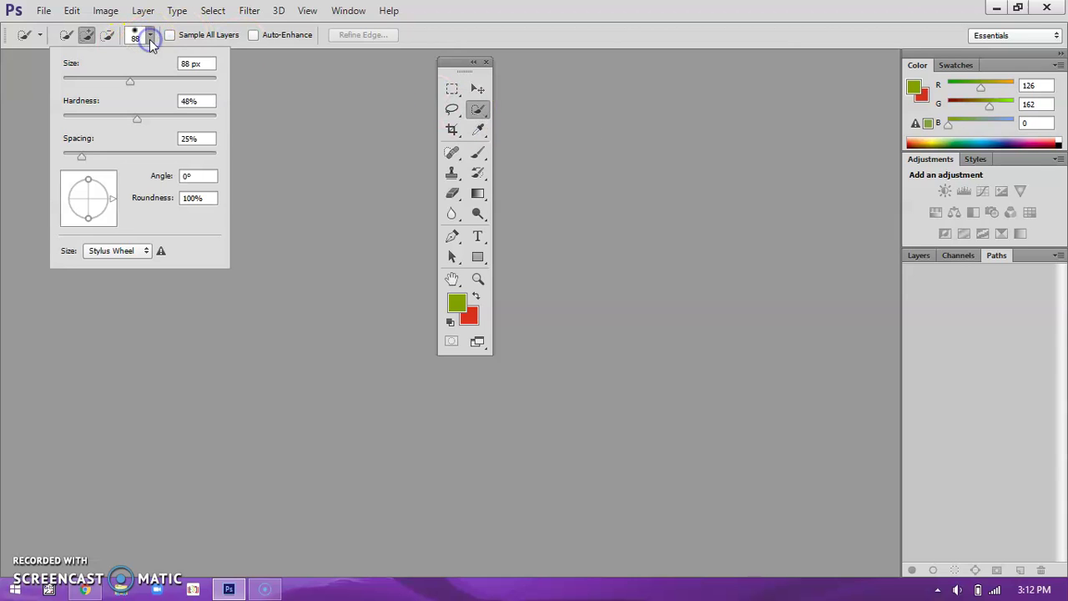
{"action": "left_click", "coordinate": [164, 81]}
{"action": "left_click", "coordinate": [265, 174]}
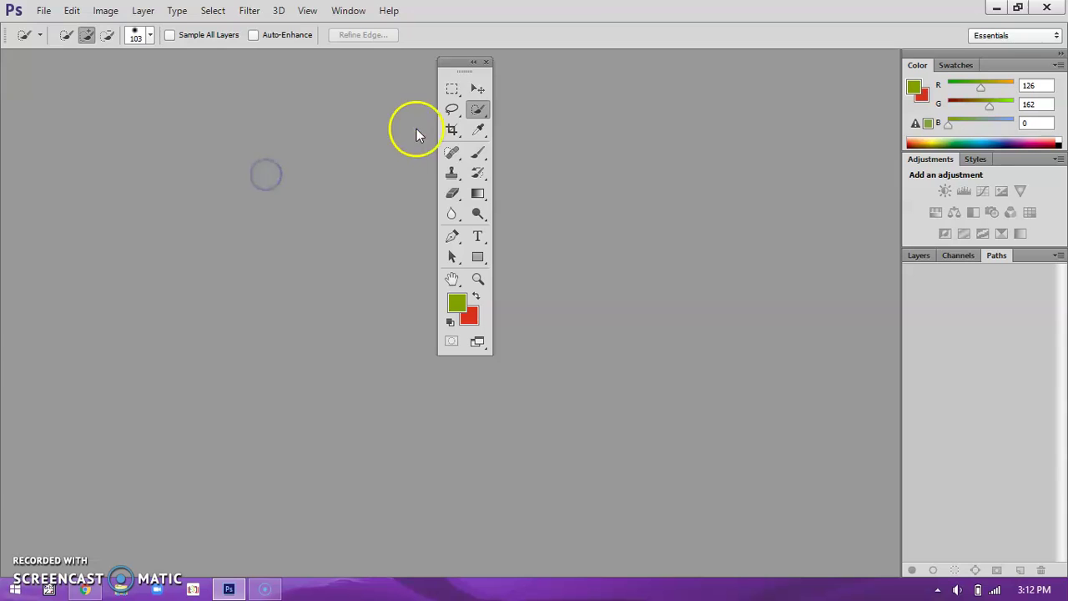
Activate the Eyedropper tool and choose Point Sample as its sample size.
{"action": "left_click", "coordinate": [479, 132]}
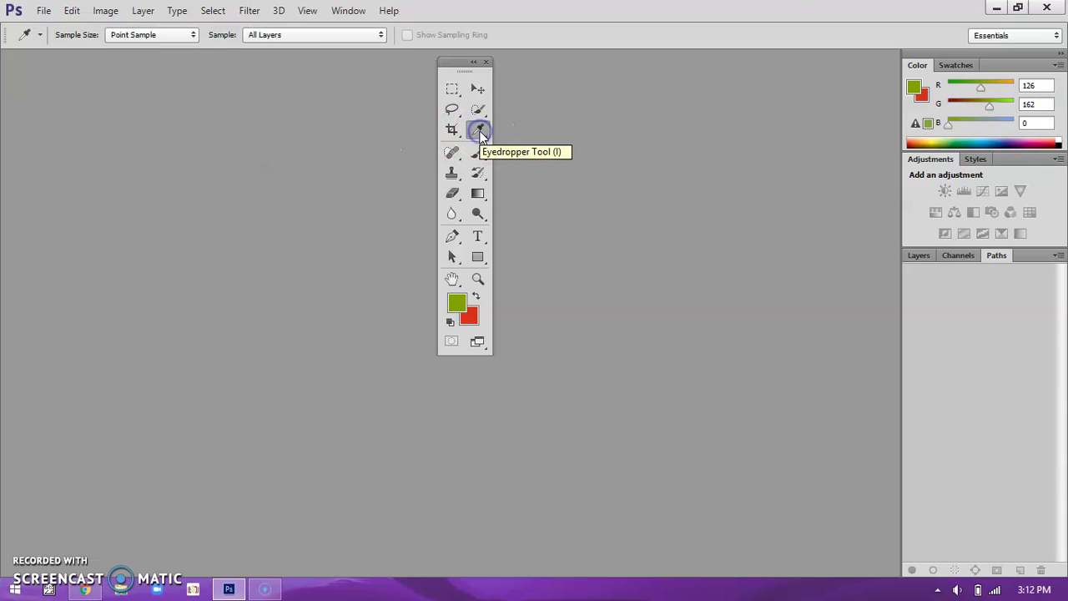
{"action": "left_click", "coordinate": [191, 37]}
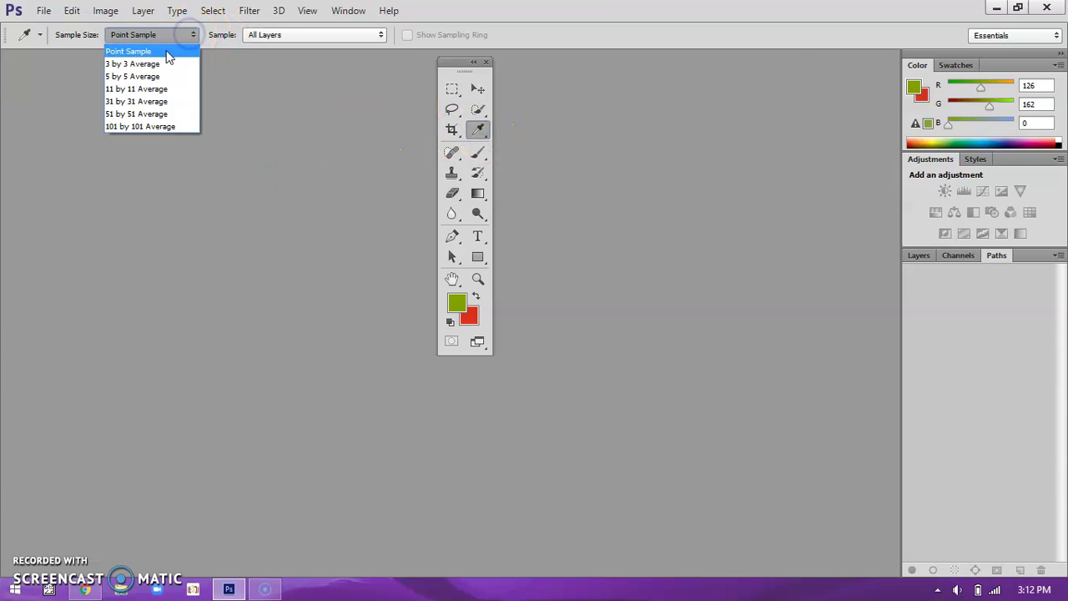
{"action": "left_click_drag", "start_coordinate": [157, 66], "coordinate": [156, 55]}
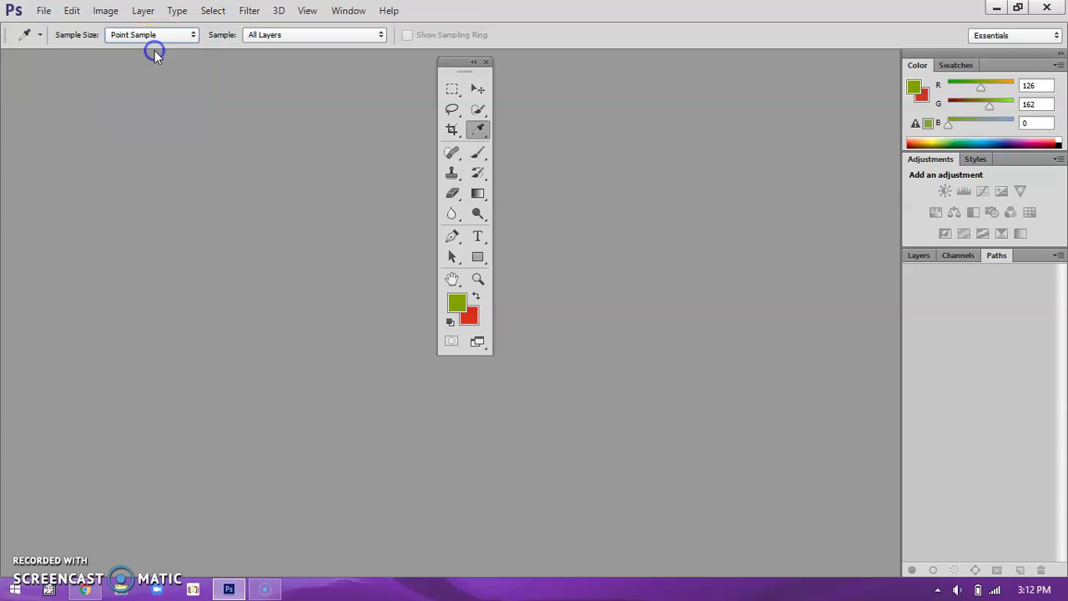
Examine the options of the Spot Healing Brush, Clone Stamp, History Brush, Eraser and Gradient tools.
{"action": "left_click", "coordinate": [455, 154]}
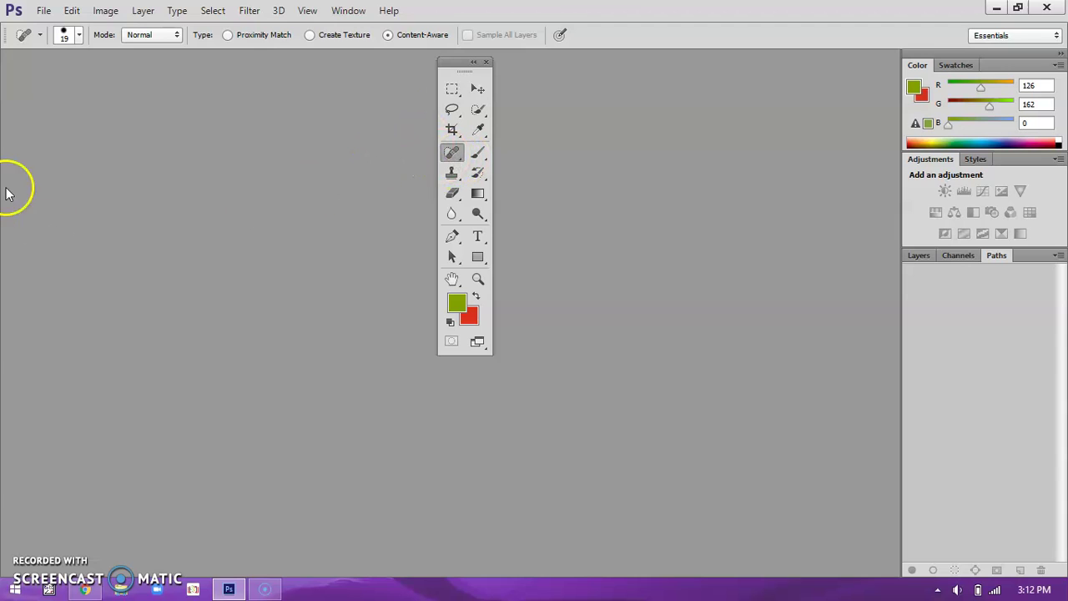
{"action": "left_click", "coordinate": [478, 154]}
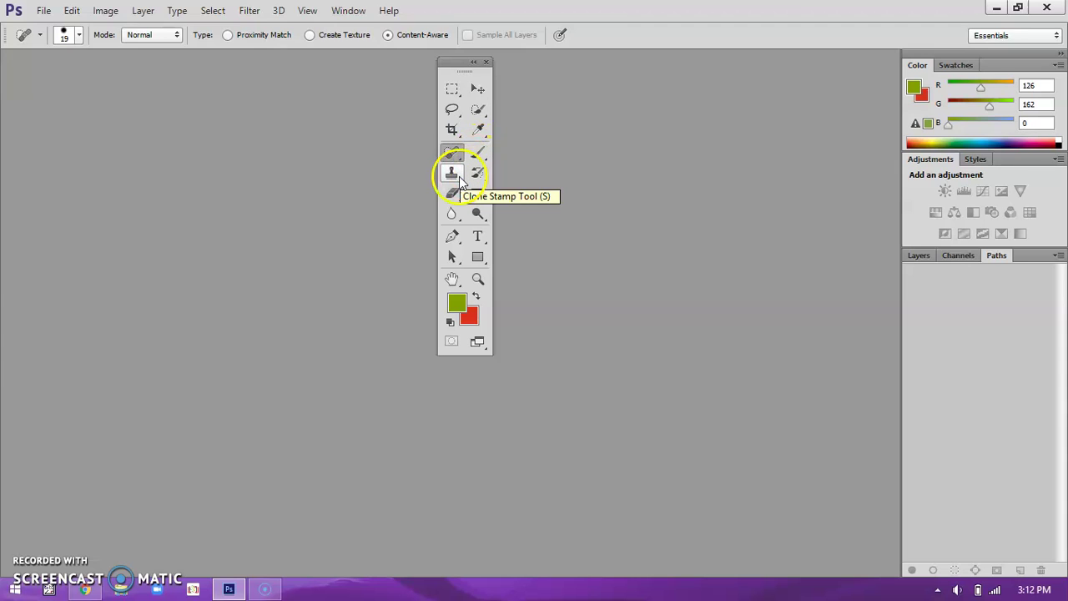
{"action": "left_click", "coordinate": [452, 174]}
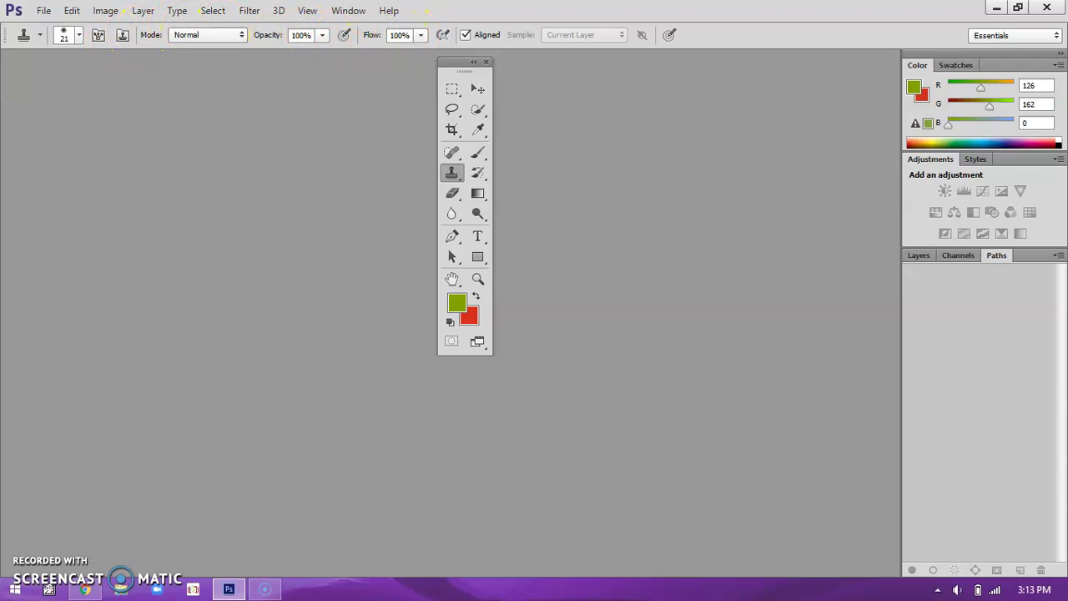
{"action": "left_click", "coordinate": [483, 175]}
{"action": "left_click", "coordinate": [451, 193]}
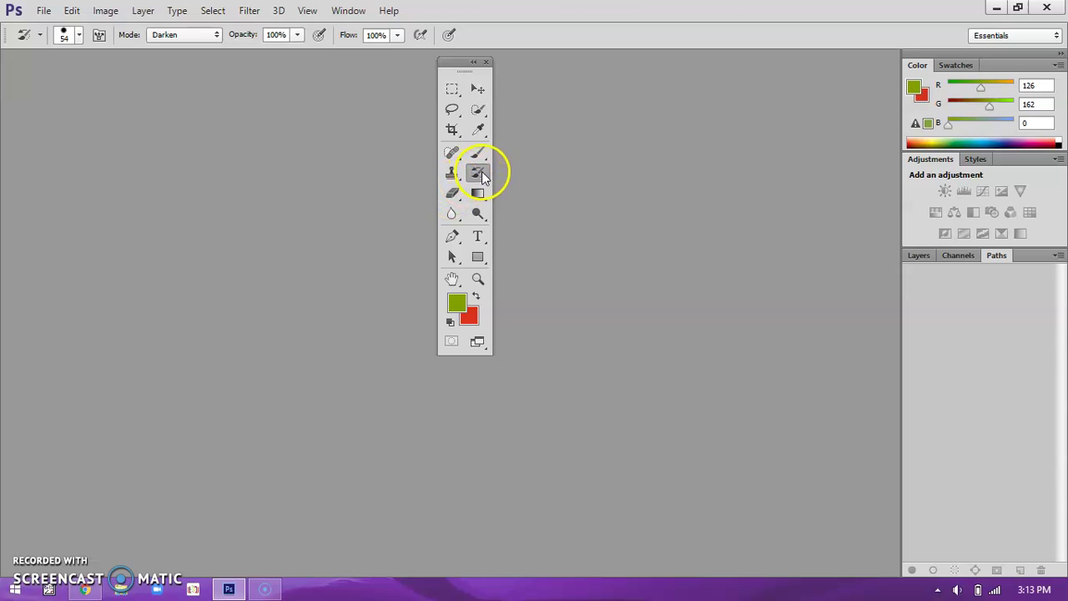
{"action": "left_click", "coordinate": [455, 196]}
{"action": "left_click", "coordinate": [481, 193]}
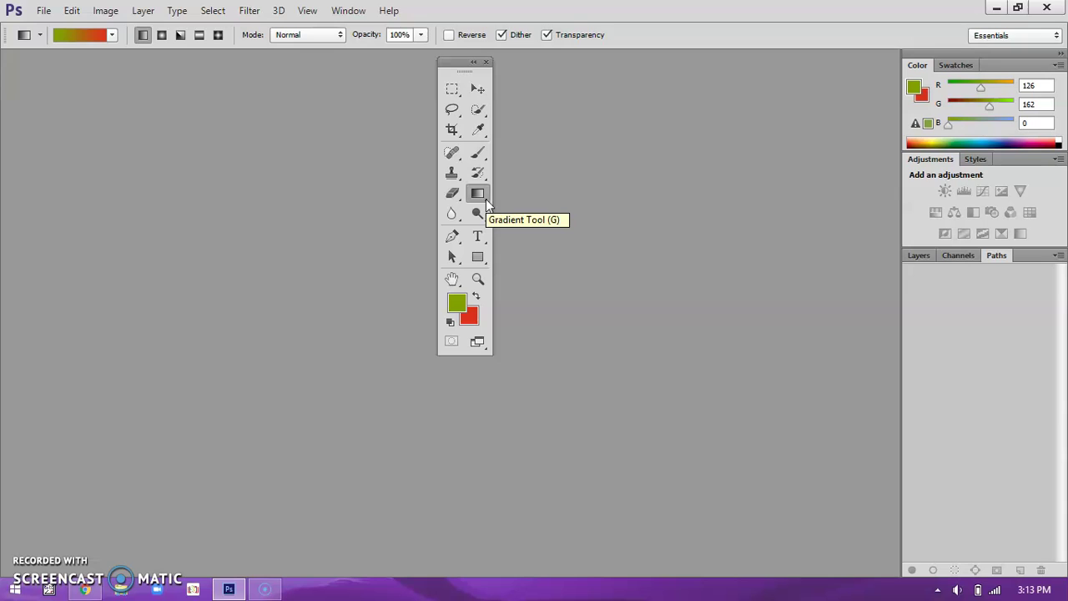
Examine the Blur tool and the range and exposure options of the Dodge tool.
{"action": "left_click", "coordinate": [452, 214]}
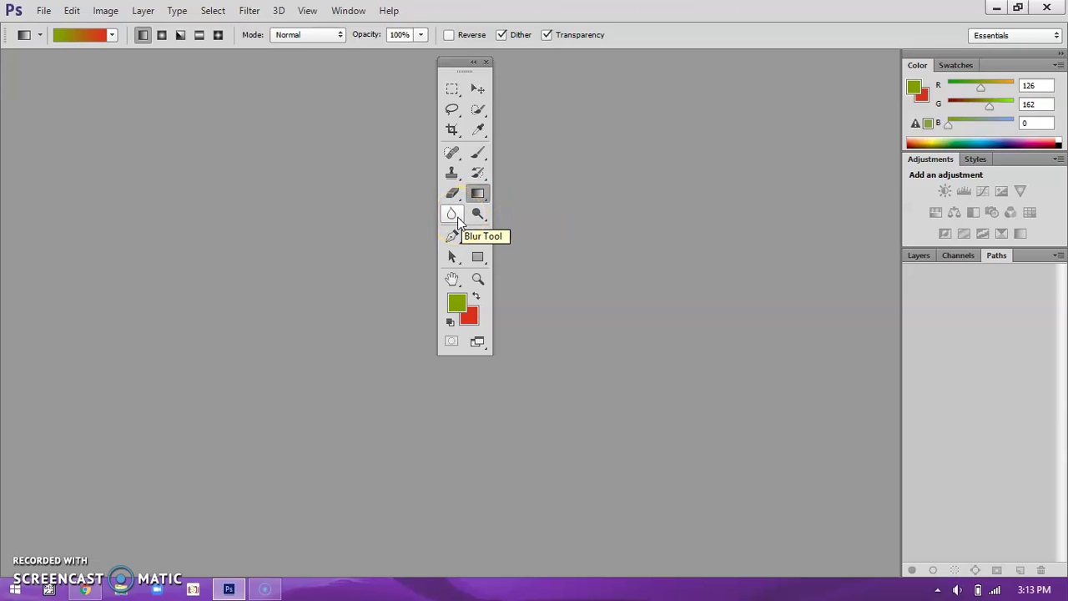
{"action": "left_click", "coordinate": [477, 215]}
{"action": "left_click", "coordinate": [478, 214]}
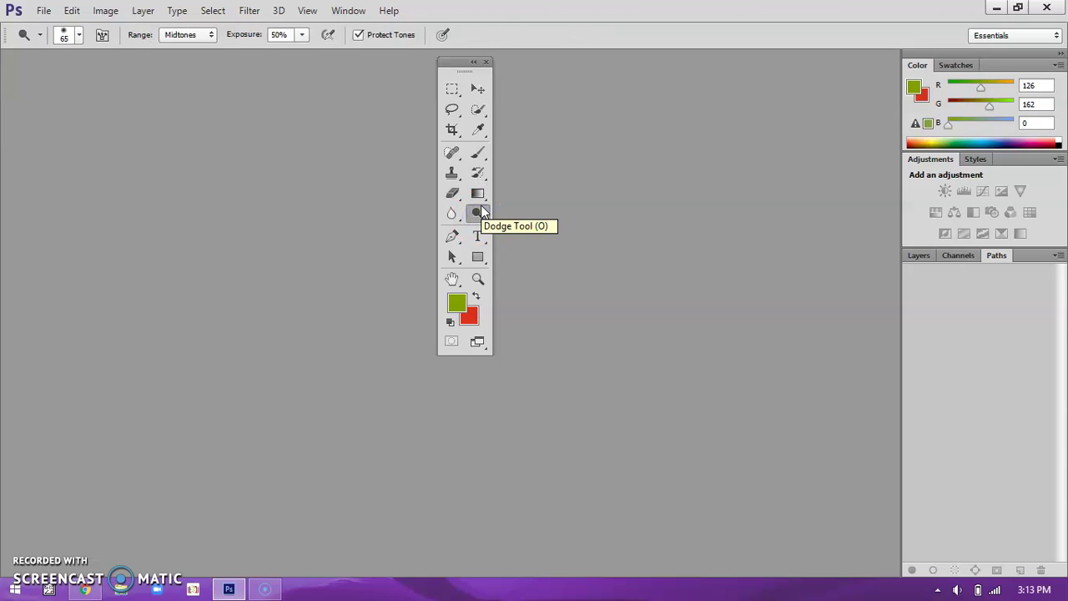
{"action": "left_click", "coordinate": [480, 214]}
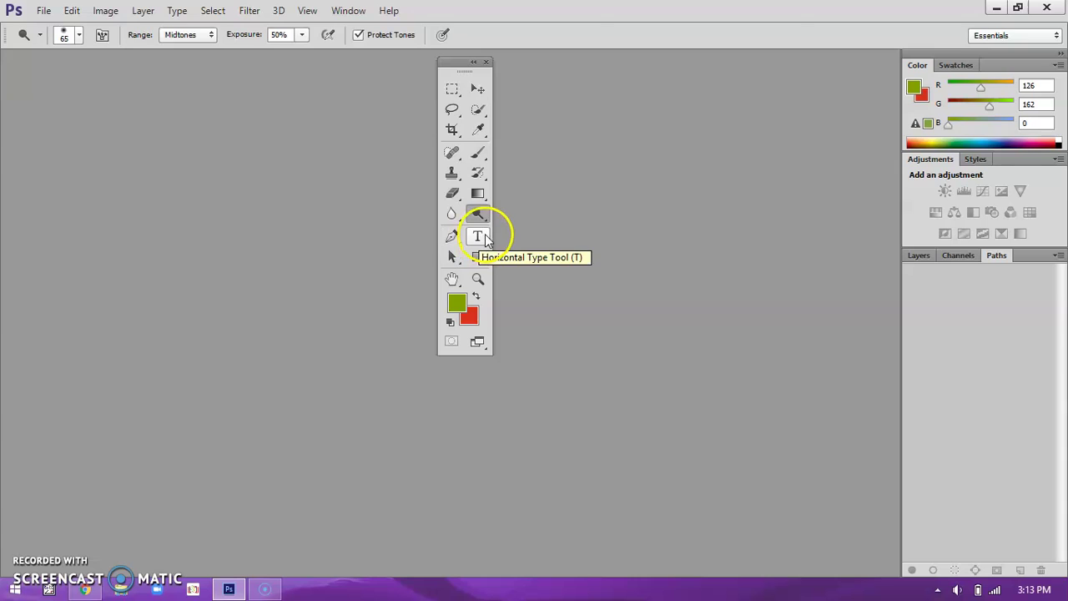
Examine the drawing modes available for the Pen tool, leaving the mode on Path.
{"action": "left_click", "coordinate": [461, 238]}
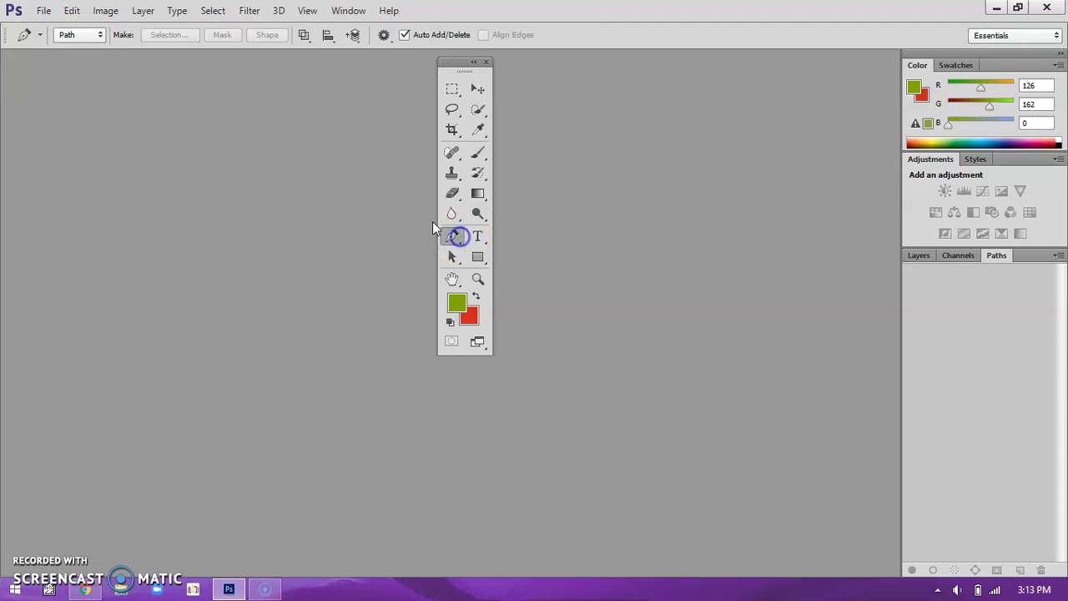
{"action": "left_click", "coordinate": [98, 35]}
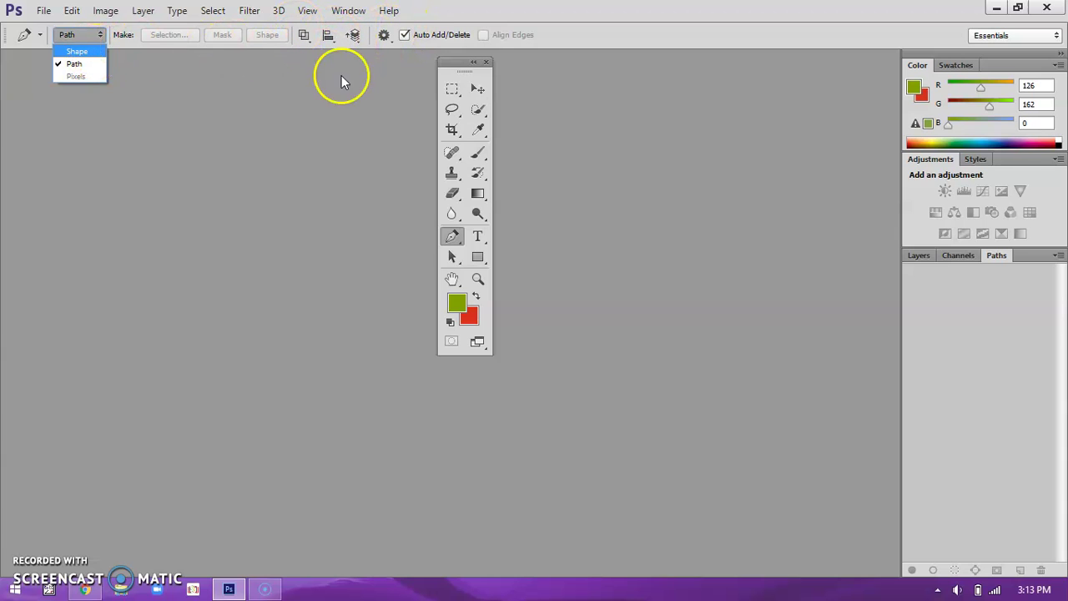
{"action": "left_click", "coordinate": [484, 238]}
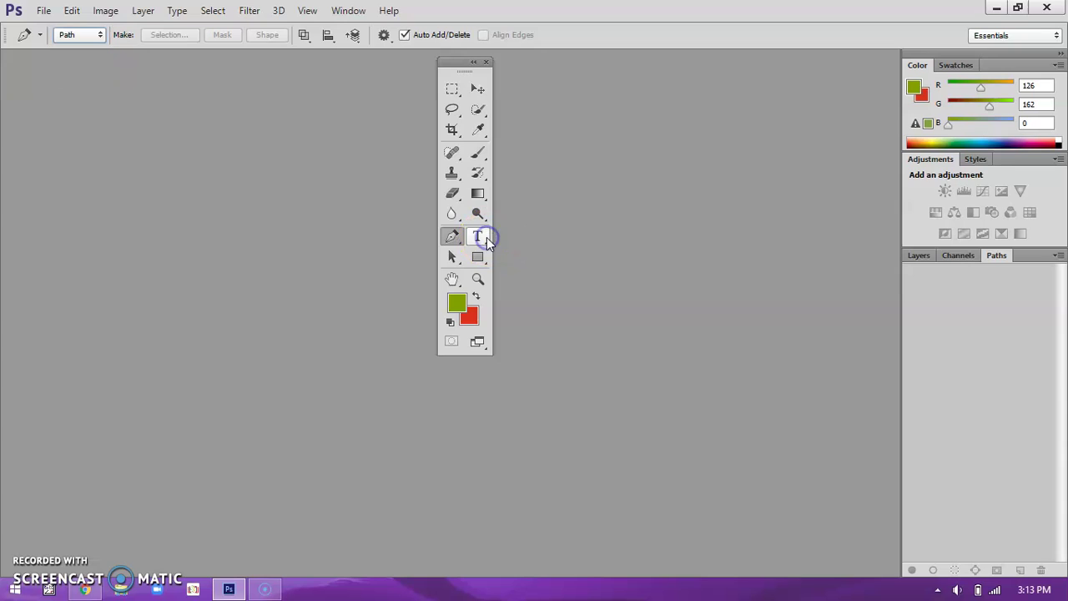
Examine the Type tool's font, size and anti-aliasing options.
{"action": "left_click", "coordinate": [486, 237]}
{"action": "left_click", "coordinate": [452, 256]}
{"action": "left_click", "coordinate": [478, 236]}
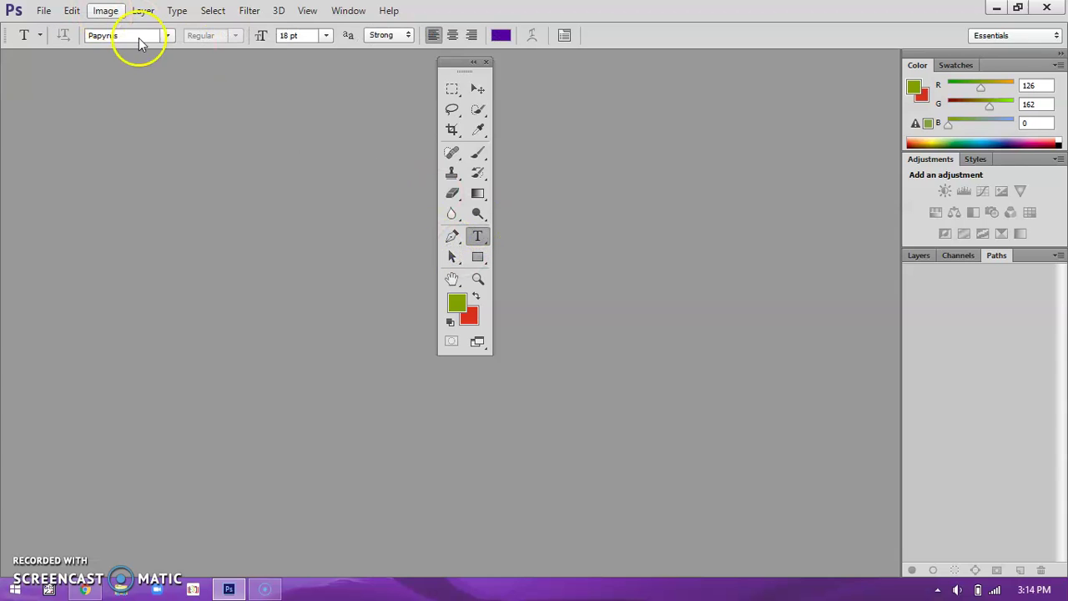
{"action": "left_click", "coordinate": [167, 35]}
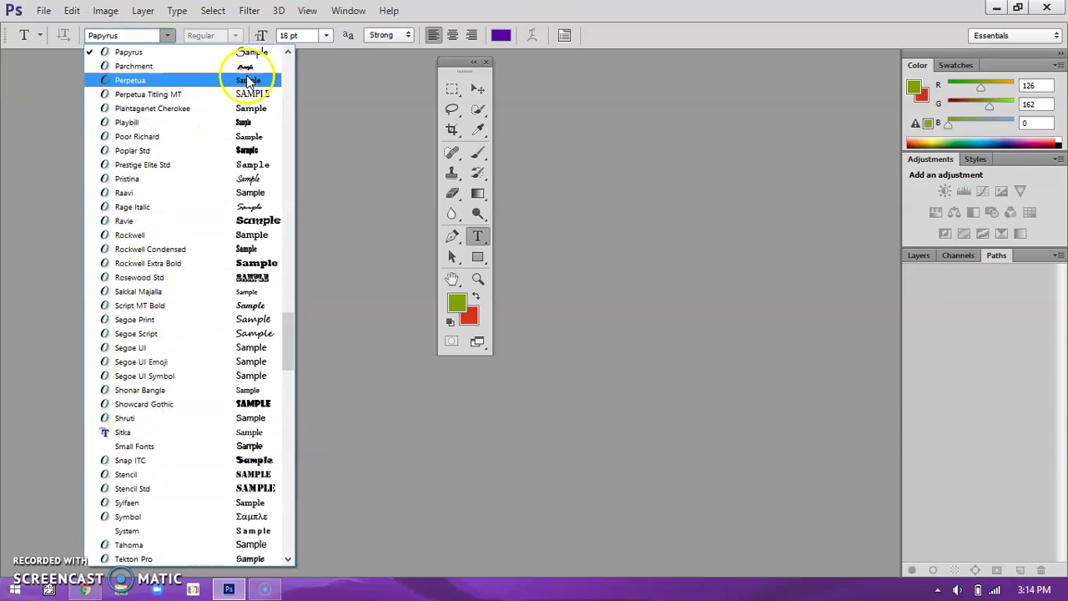
{"action": "left_click", "coordinate": [324, 35]}
{"action": "left_click", "coordinate": [408, 35]}
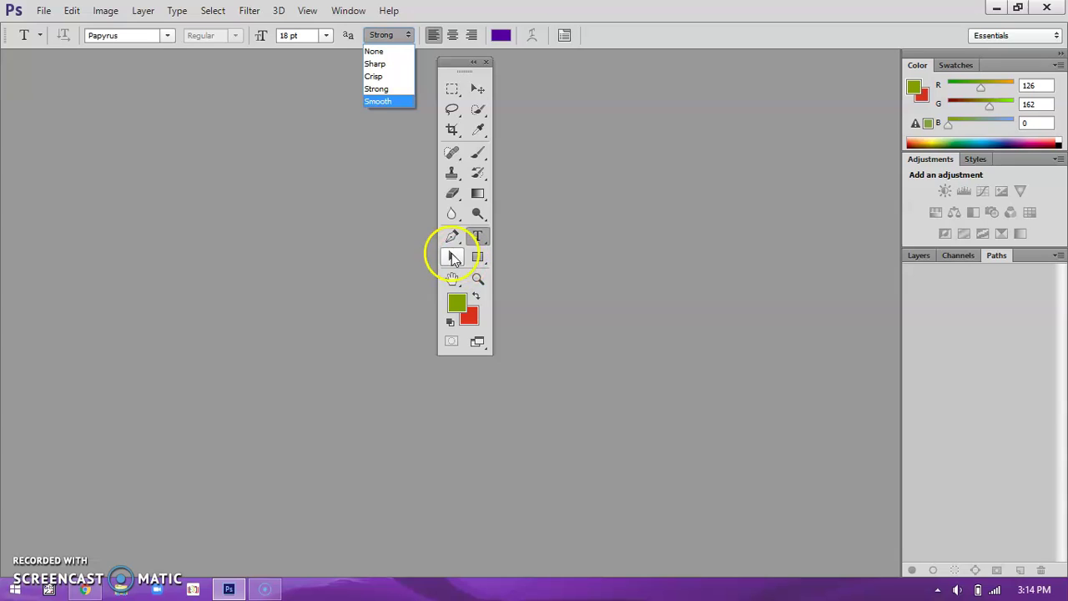
Examine the options of the Path Selection and Rectangle tools and the available color swatches.
{"action": "left_click", "coordinate": [452, 257]}
{"action": "left_click", "coordinate": [452, 256]}
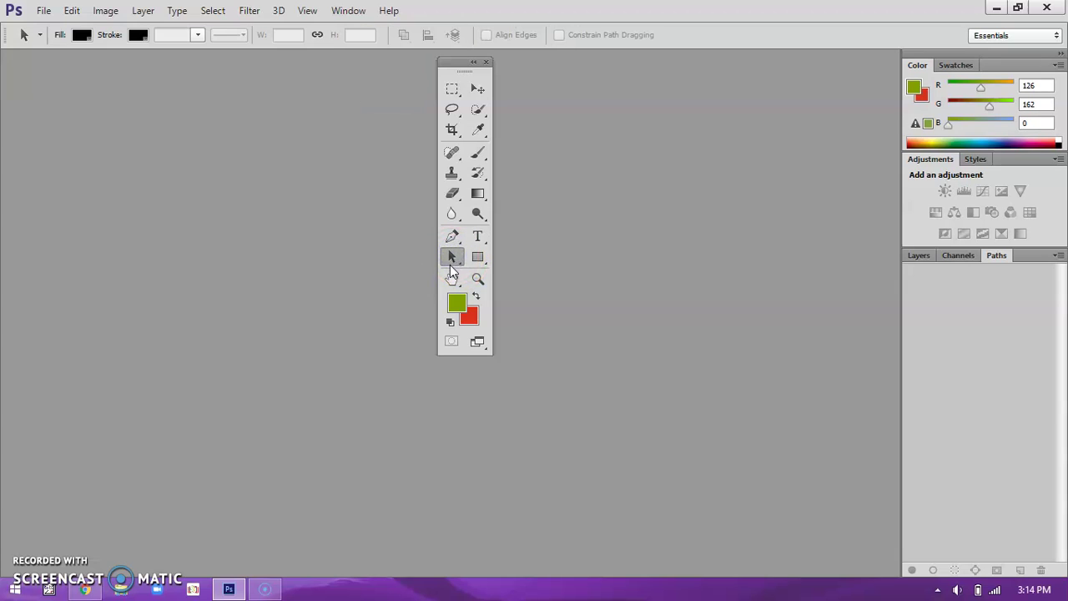
{"action": "left_click", "coordinate": [452, 256]}
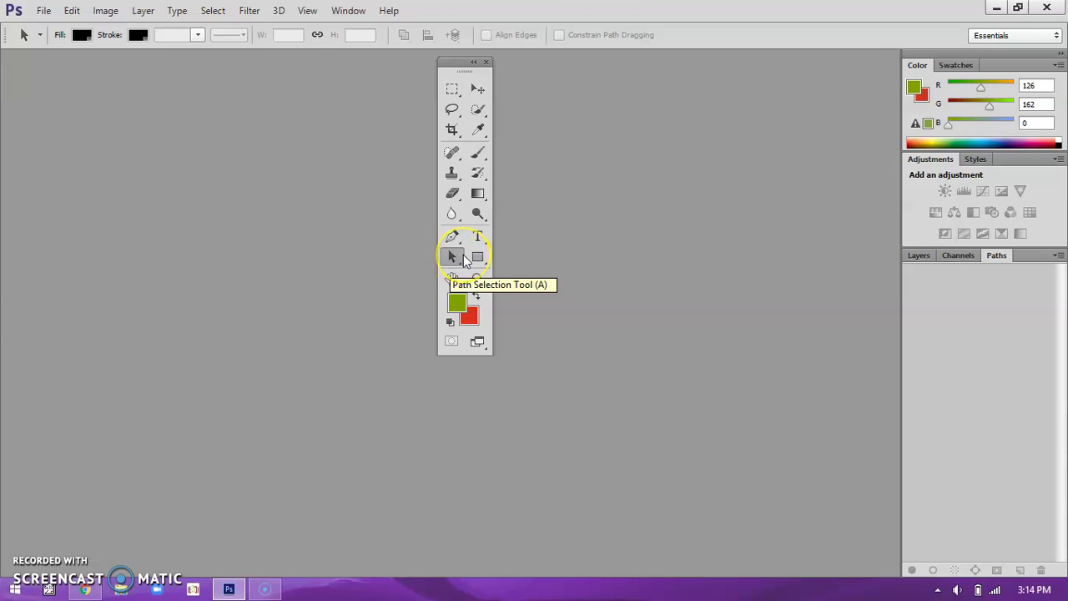
{"action": "left_click", "coordinate": [479, 261]}
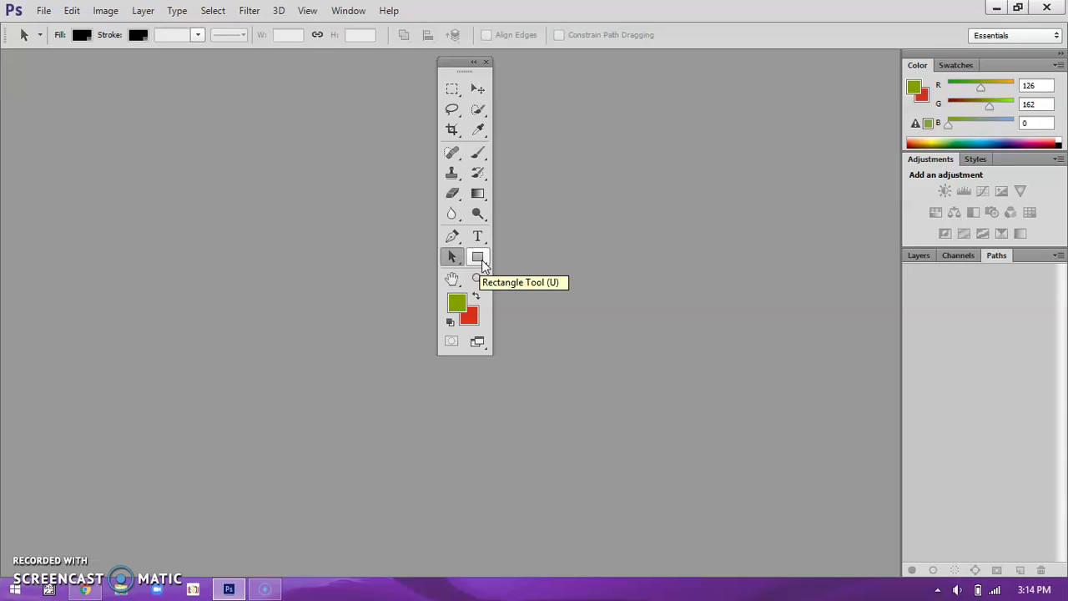
{"action": "left_click", "coordinate": [481, 260]}
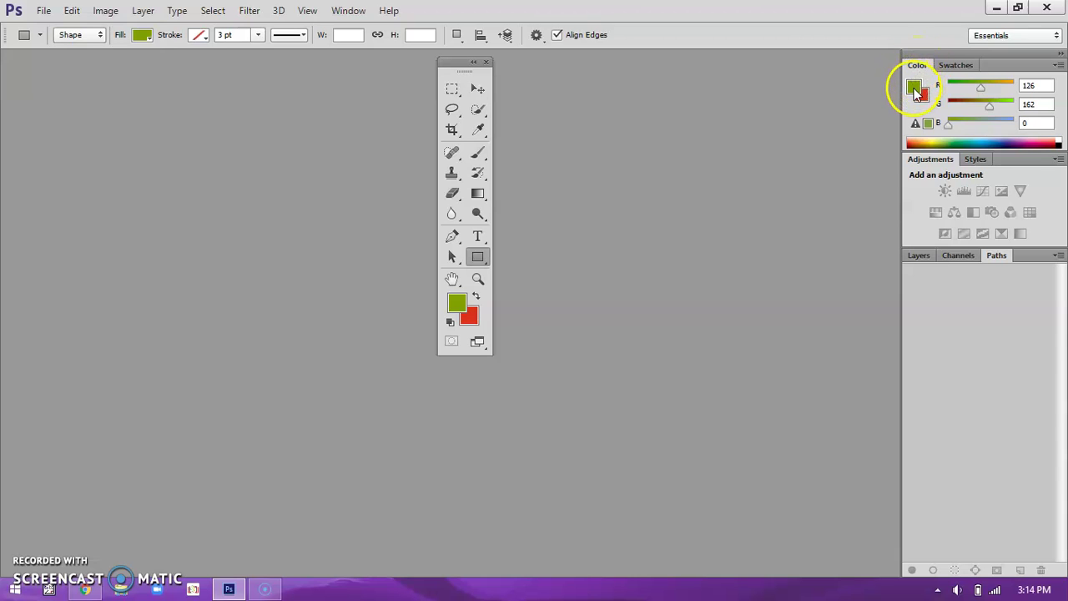
{"action": "left_click", "coordinate": [954, 66]}
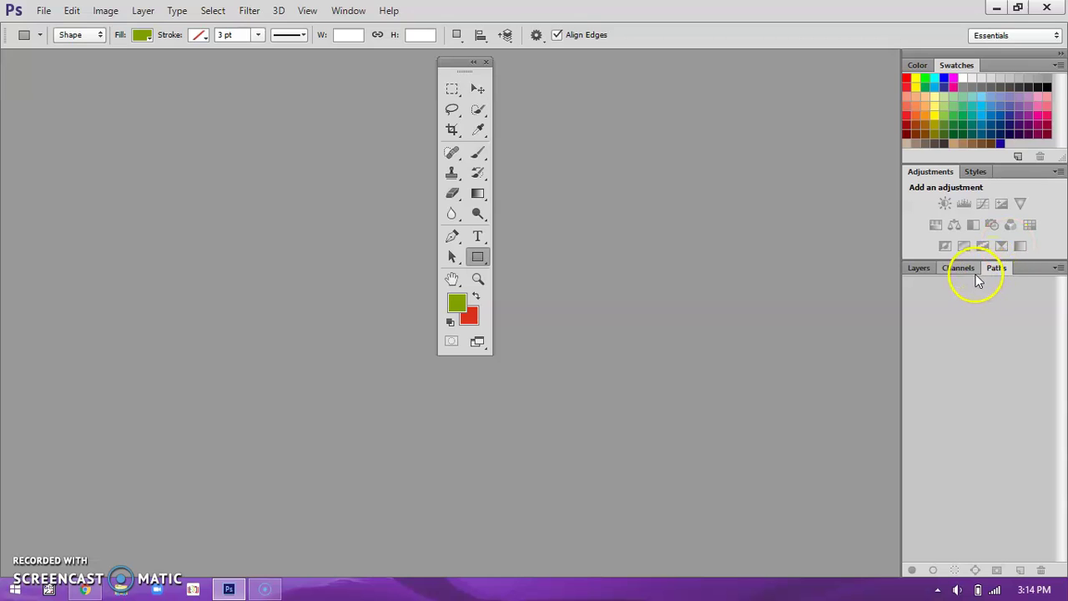
{"action": "left_click", "coordinate": [917, 65]}
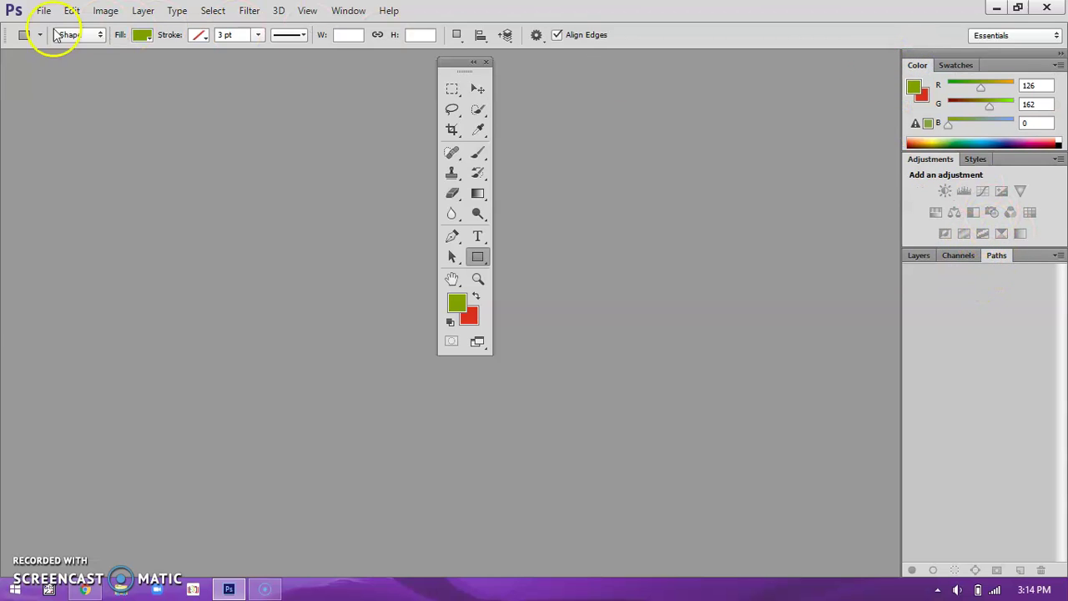
Dock the floating toolbox along the workspace edge opposite the Color and Layers panels.
{"action": "left_click_drag", "start_coordinate": [458, 62], "coordinate": [7, 55]}
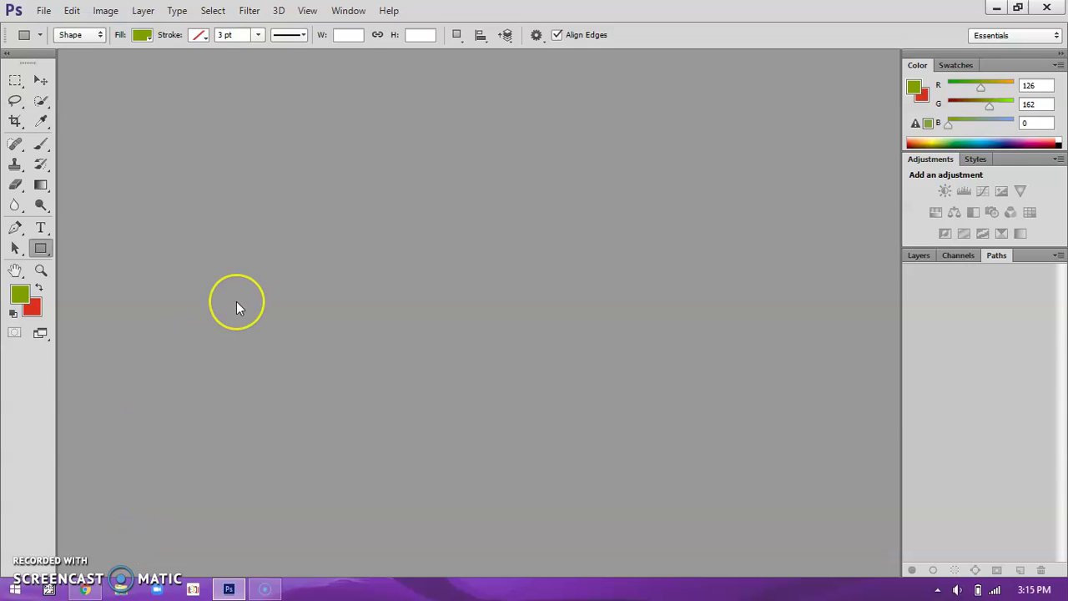
{"action": "left_click", "coordinate": [189, 70]}
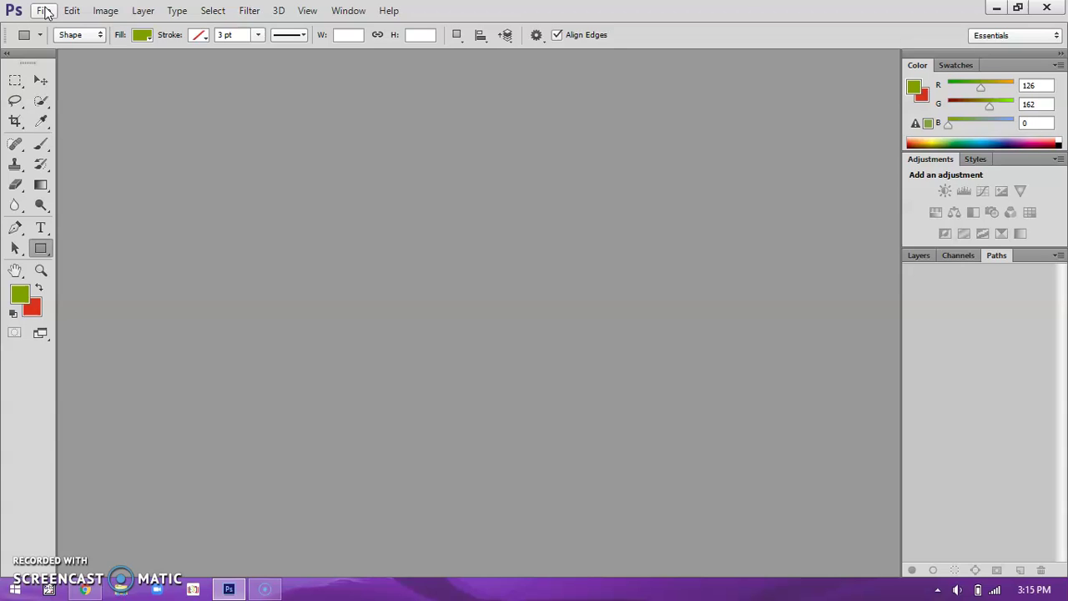
Open the images (45) flower photo from the Pictures folder.
{"action": "left_click", "coordinate": [43, 10]}
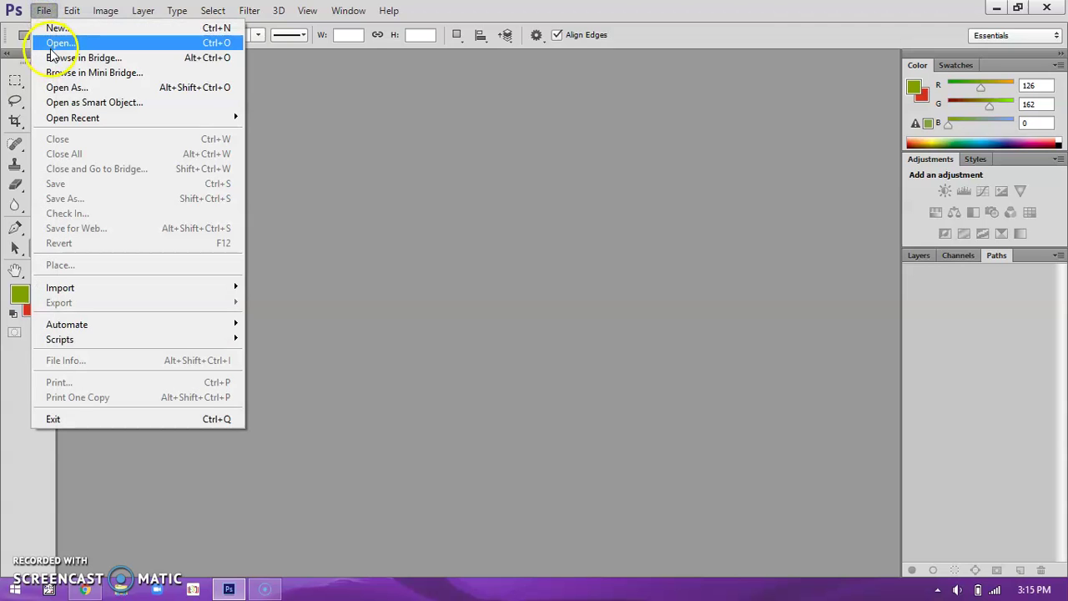
{"action": "left_click", "coordinate": [57, 42]}
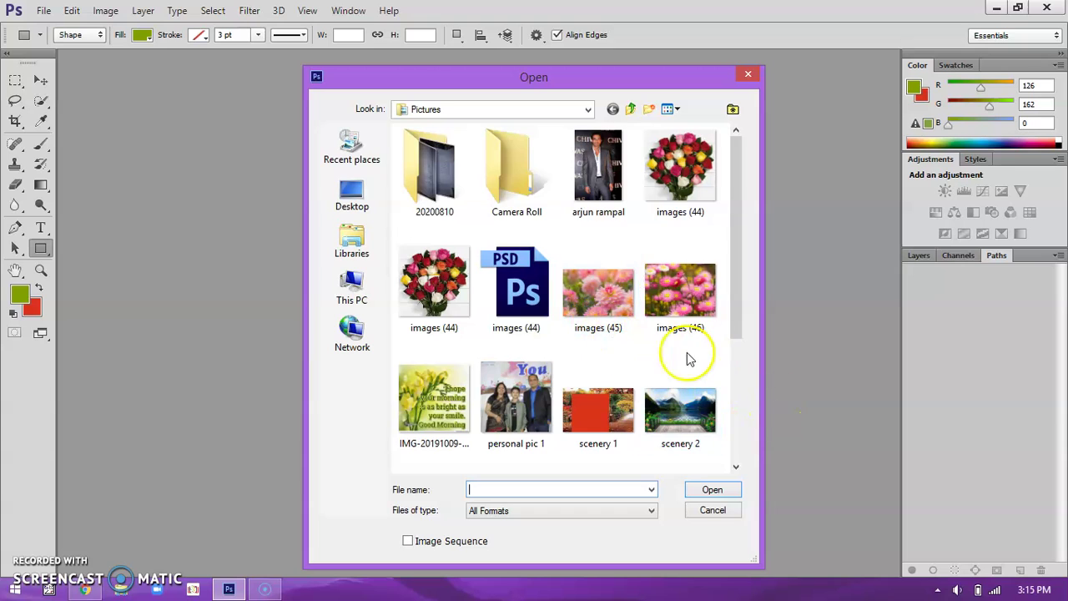
{"action": "left_click", "coordinate": [598, 299]}
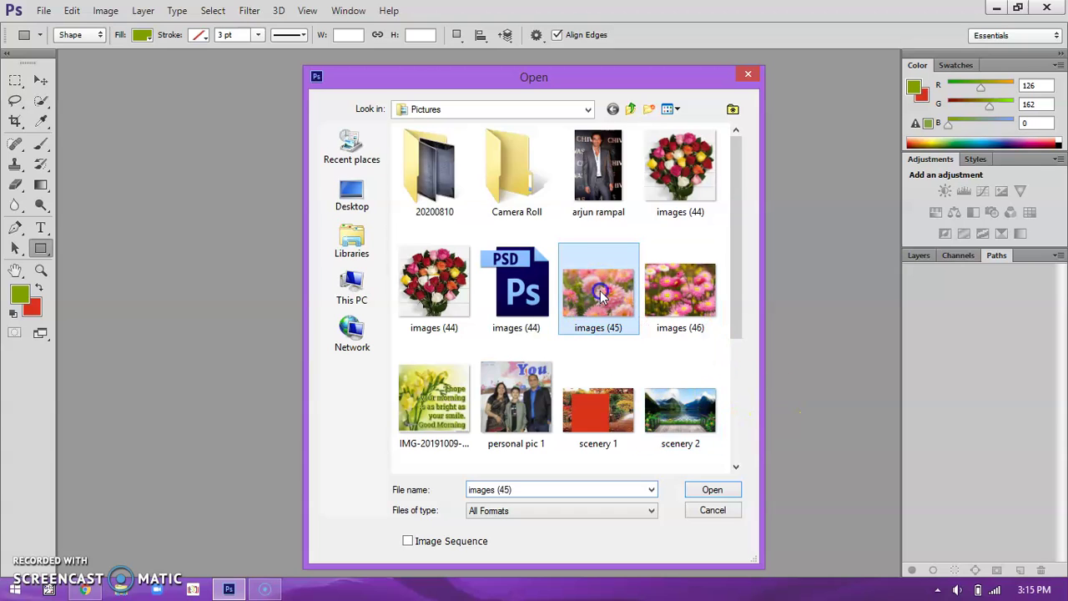
{"action": "left_click", "coordinate": [713, 495]}
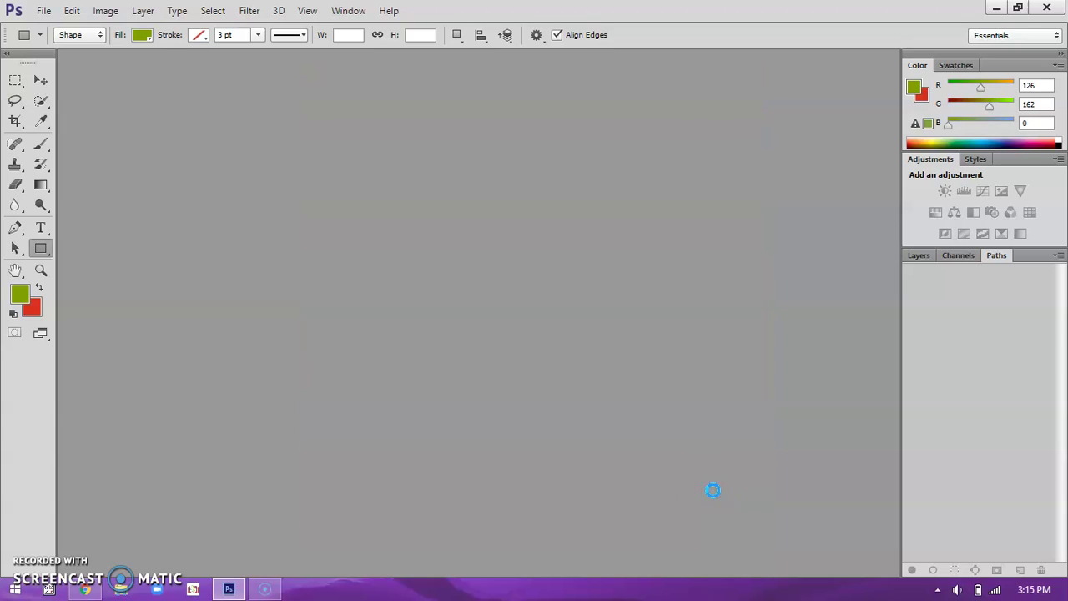
{"action": "left_click", "coordinate": [289, 221]}
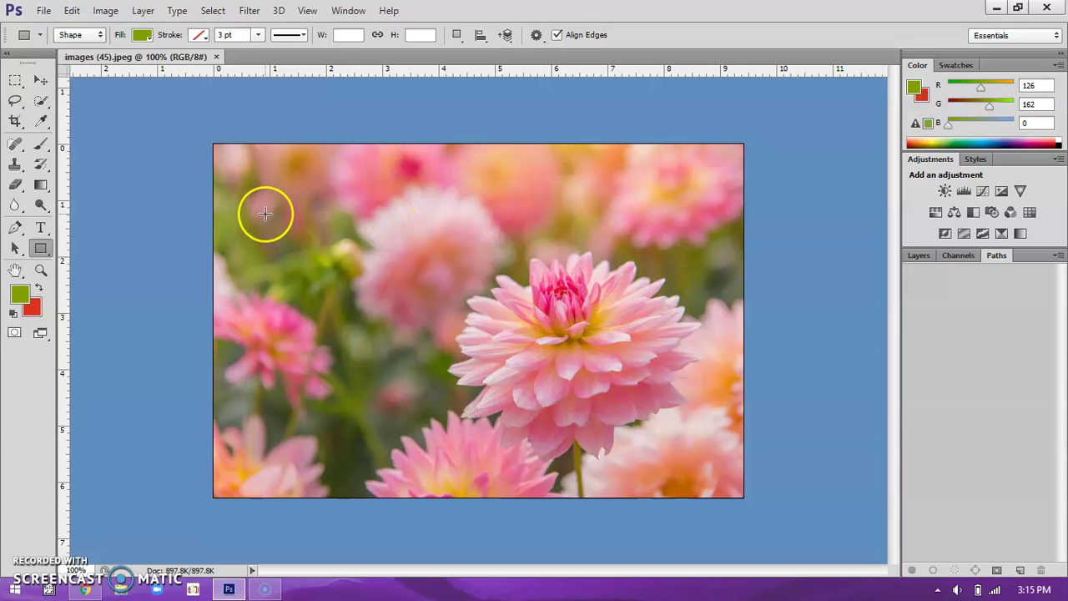
Activate the Rectangular Marquee tool and switch to the Move tool.
{"action": "left_click", "coordinate": [14, 81]}
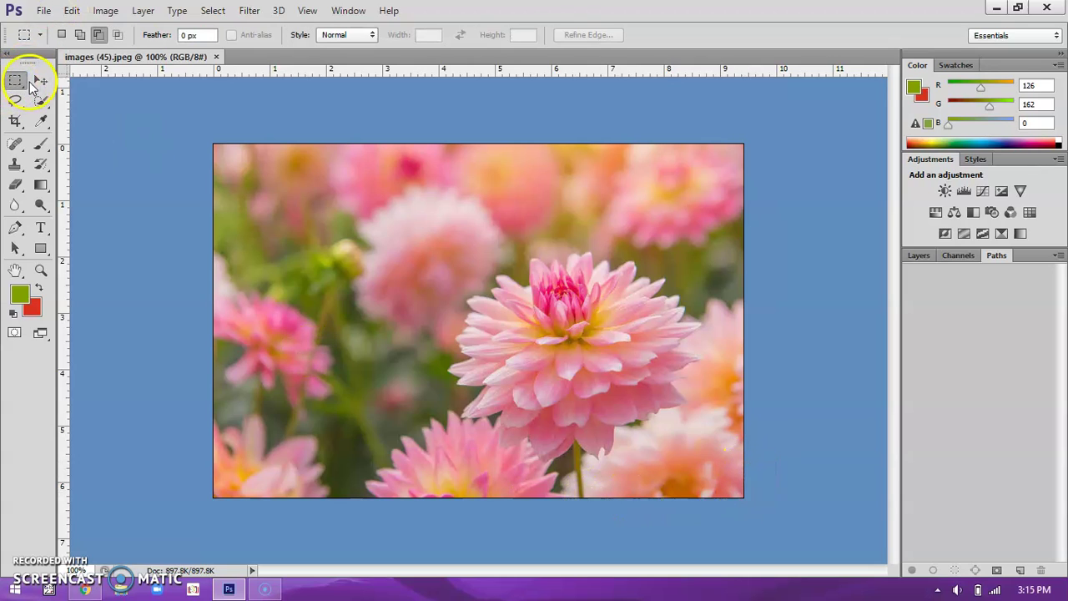
{"action": "left_click", "coordinate": [39, 80]}
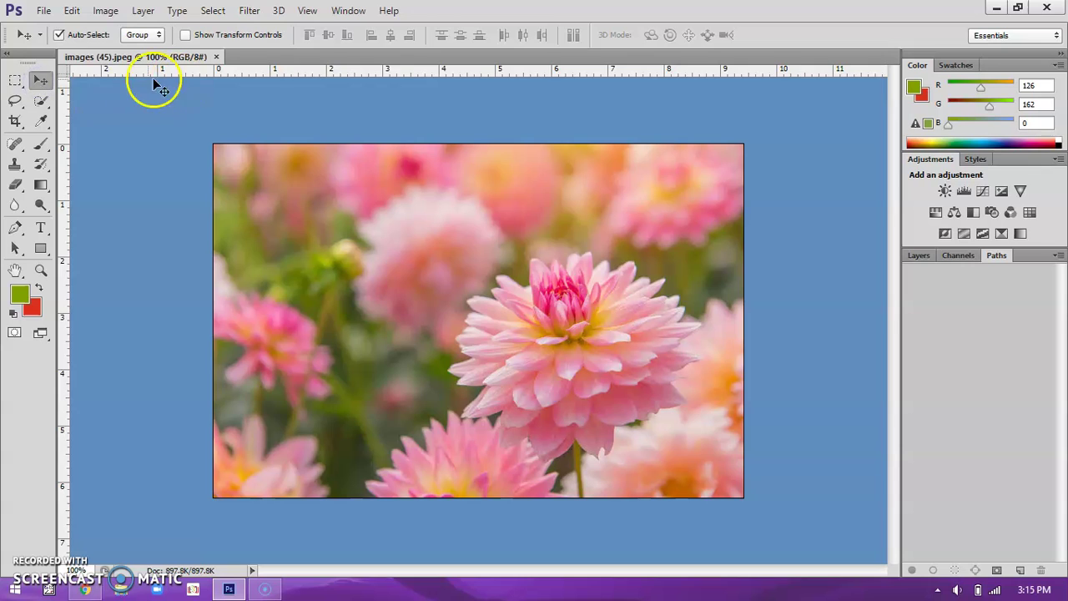
Examine the file commands and the formats available for saving a copy of the photo, closing the save dialog without saving.
{"action": "left_click", "coordinate": [46, 10]}
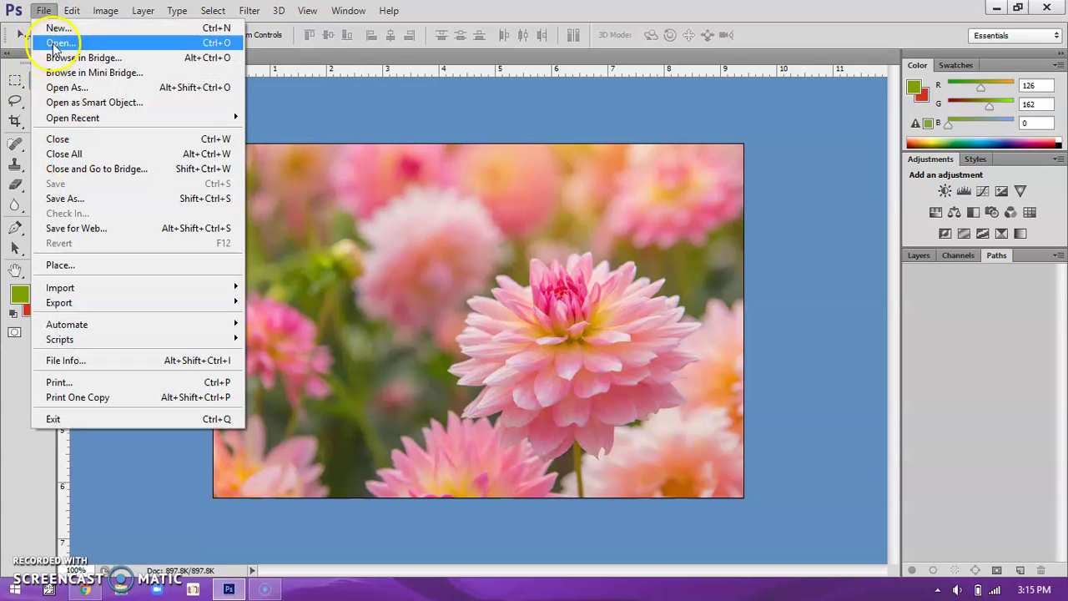
{"action": "left_click", "coordinate": [455, 265]}
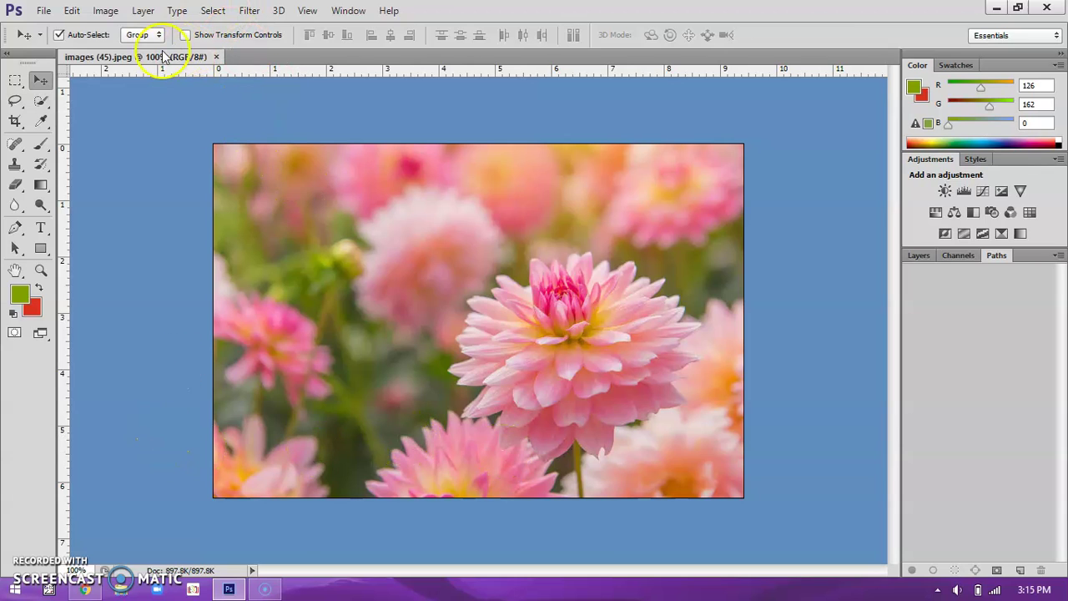
{"action": "left_click", "coordinate": [42, 11]}
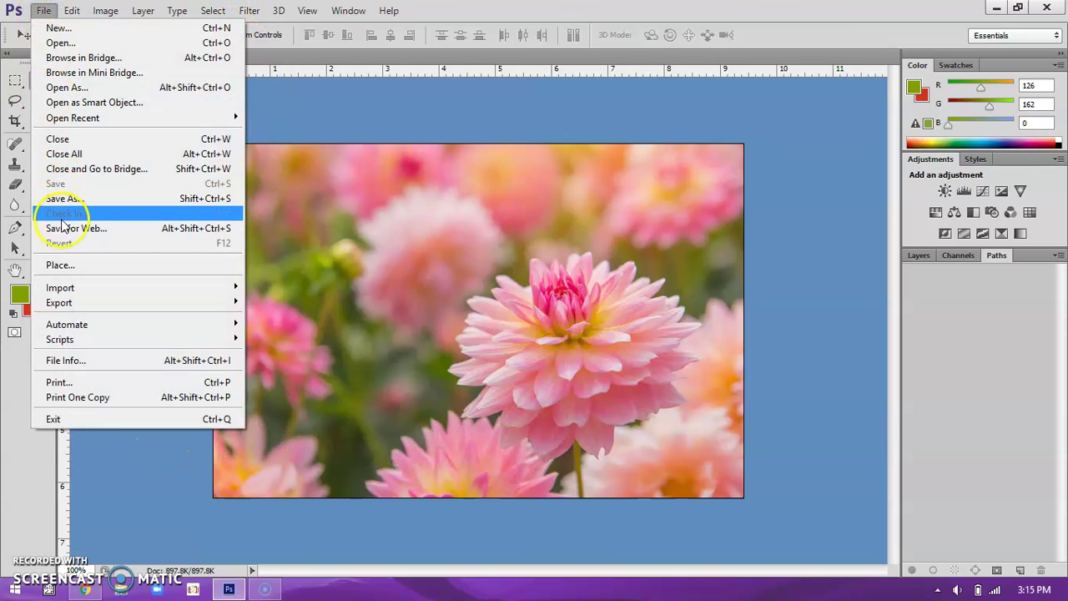
{"action": "left_click", "coordinate": [73, 200]}
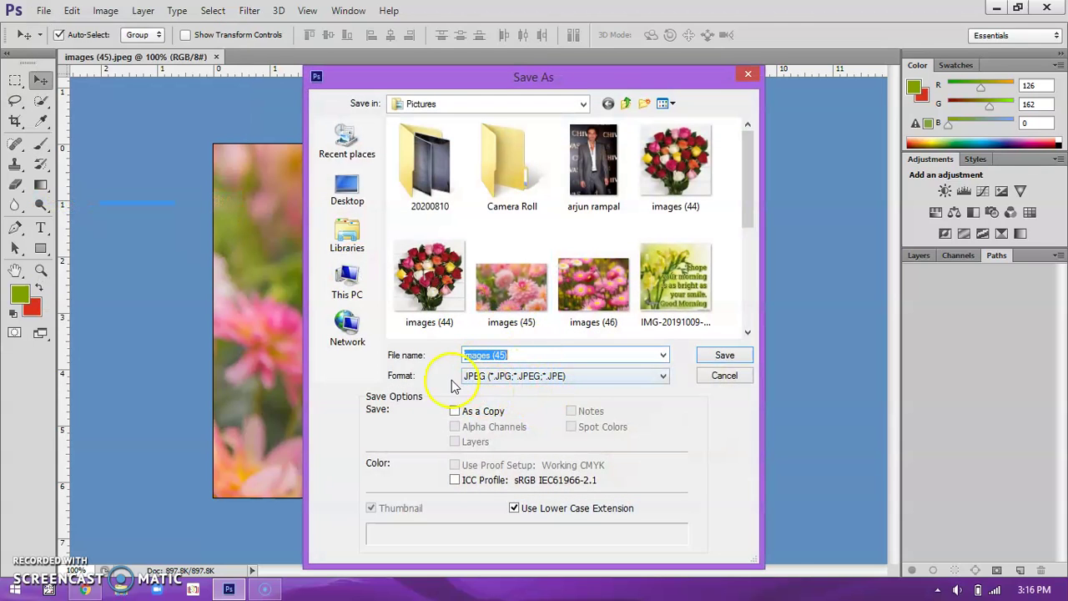
{"action": "left_click", "coordinate": [659, 378]}
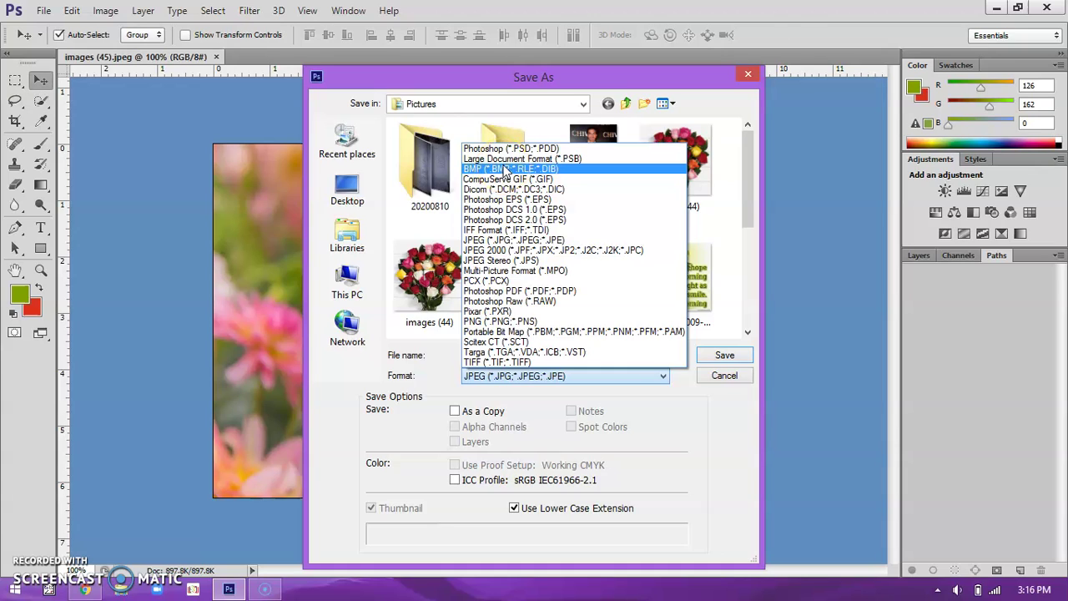
{"action": "left_click", "coordinate": [535, 148]}
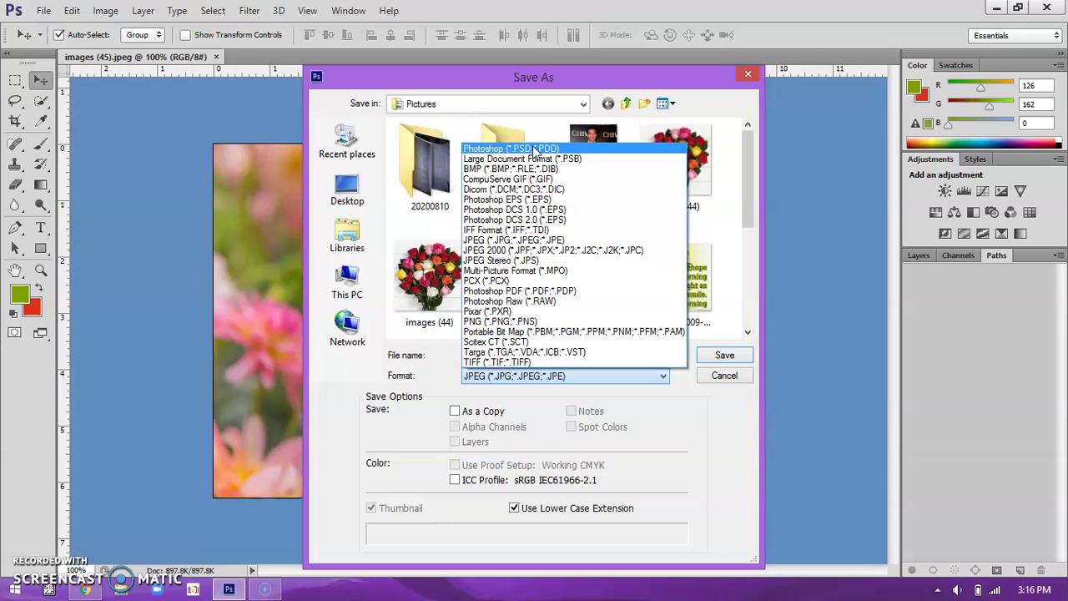
{"action": "left_click", "coordinate": [507, 321]}
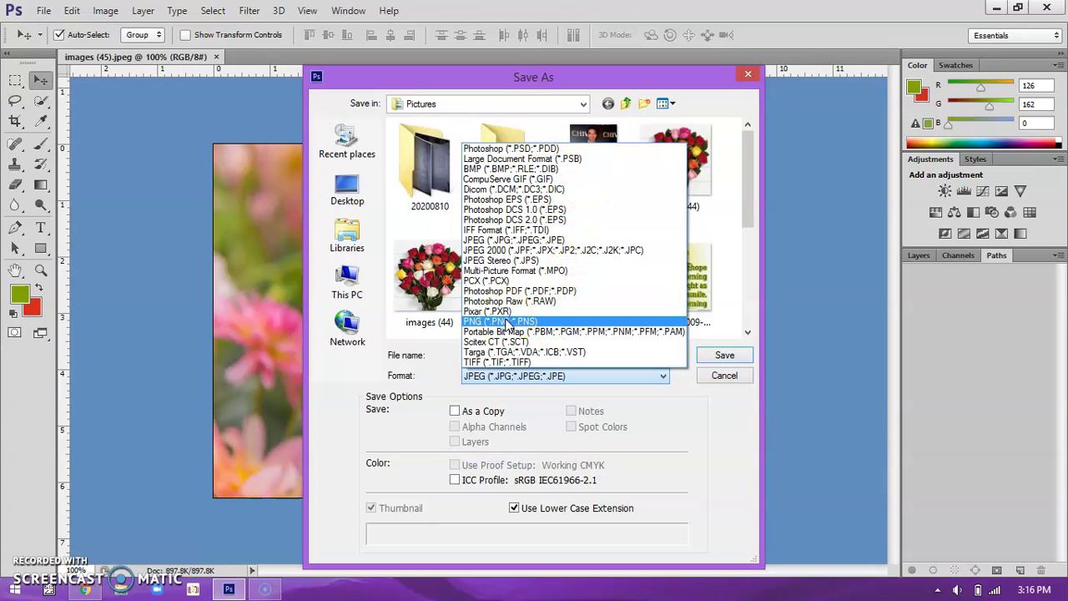
{"action": "left_click", "coordinate": [724, 377]}
{"action": "left_click", "coordinate": [724, 375]}
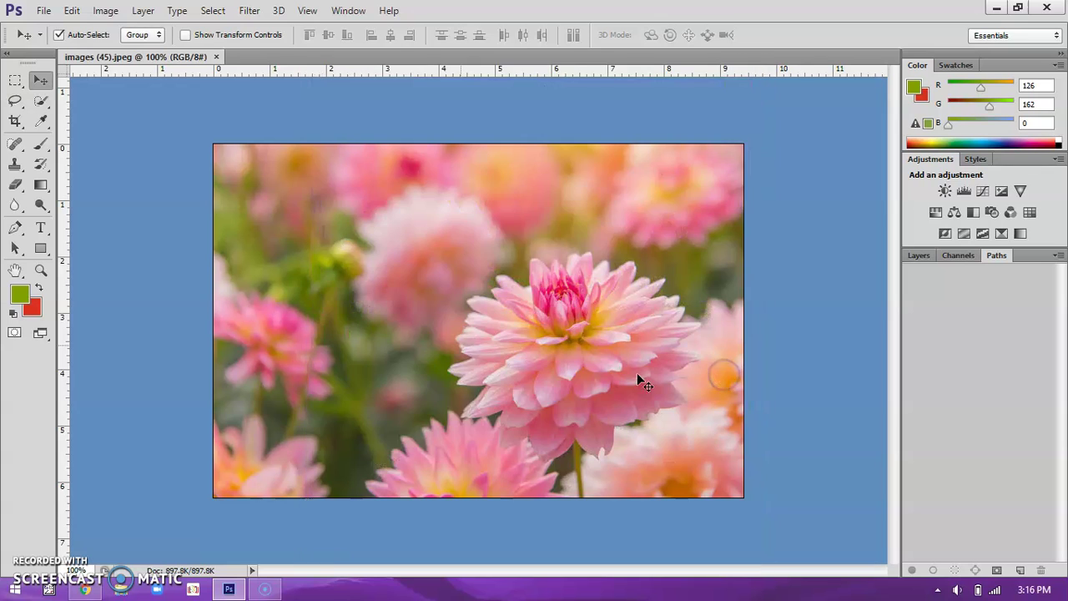
{"action": "left_click", "coordinate": [116, 139]}
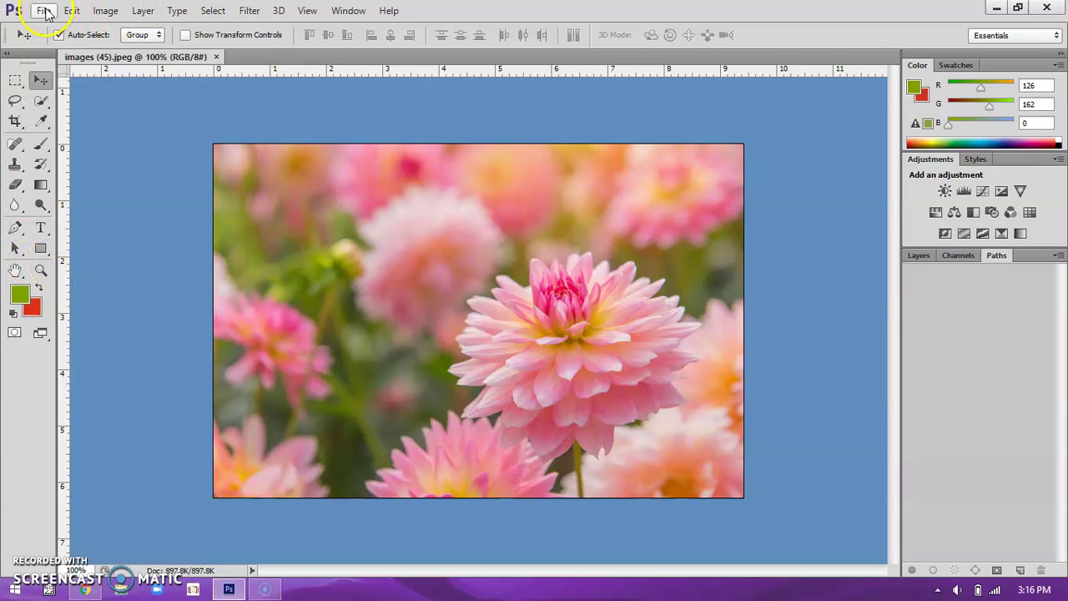
Examine the editing commands, the image size, rotation and duplicate commands, and the layer commands available for the photo.
{"action": "left_click", "coordinate": [72, 10]}
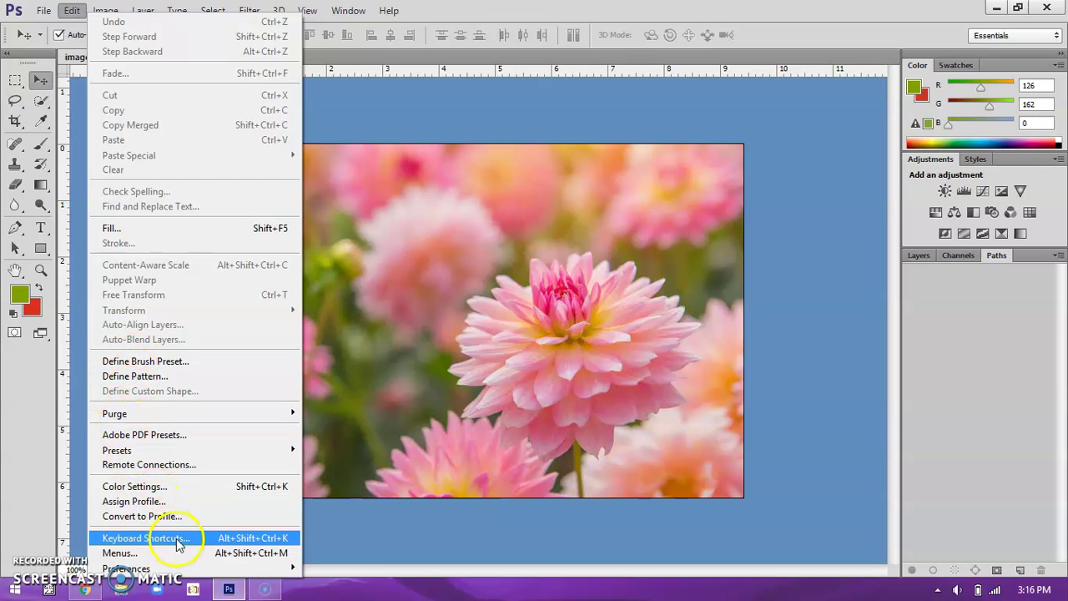
{"action": "left_click", "coordinate": [425, 219]}
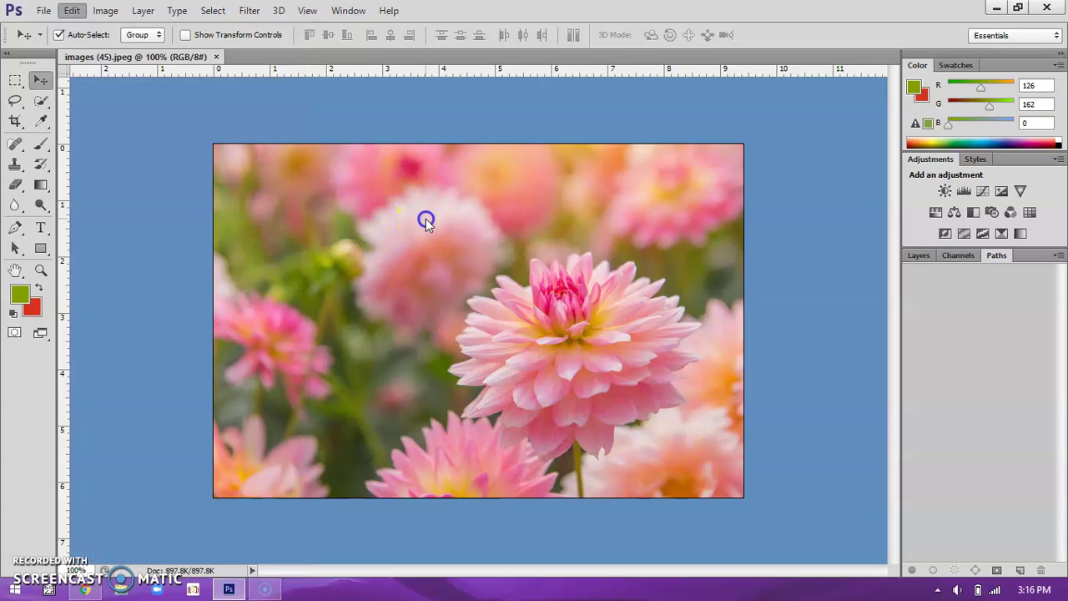
{"action": "left_click", "coordinate": [107, 10]}
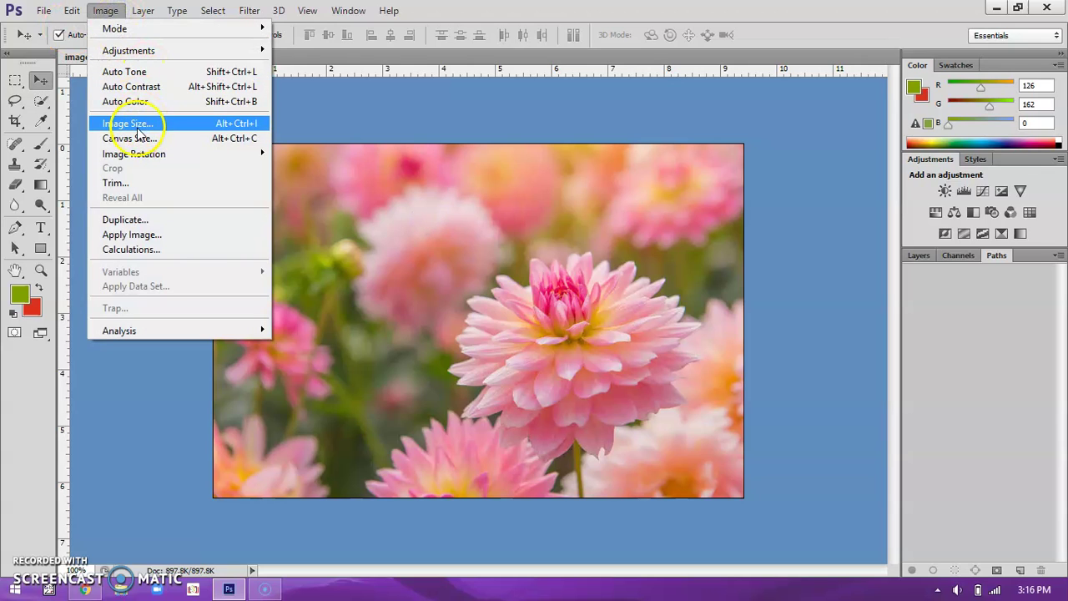
{"action": "mouse_move", "coordinate": [148, 157]}
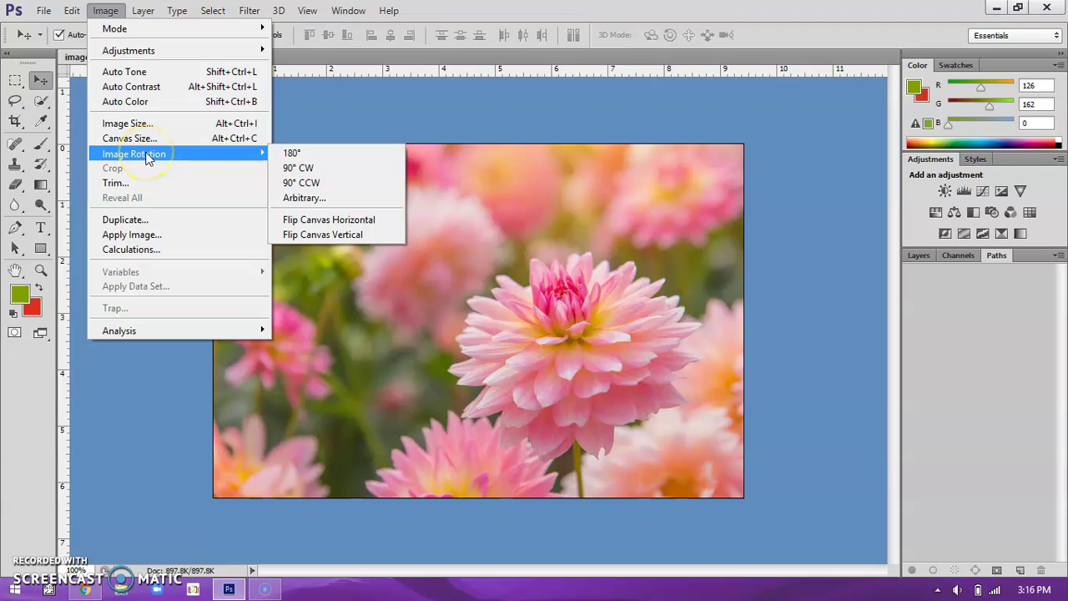
{"action": "left_click", "coordinate": [140, 220]}
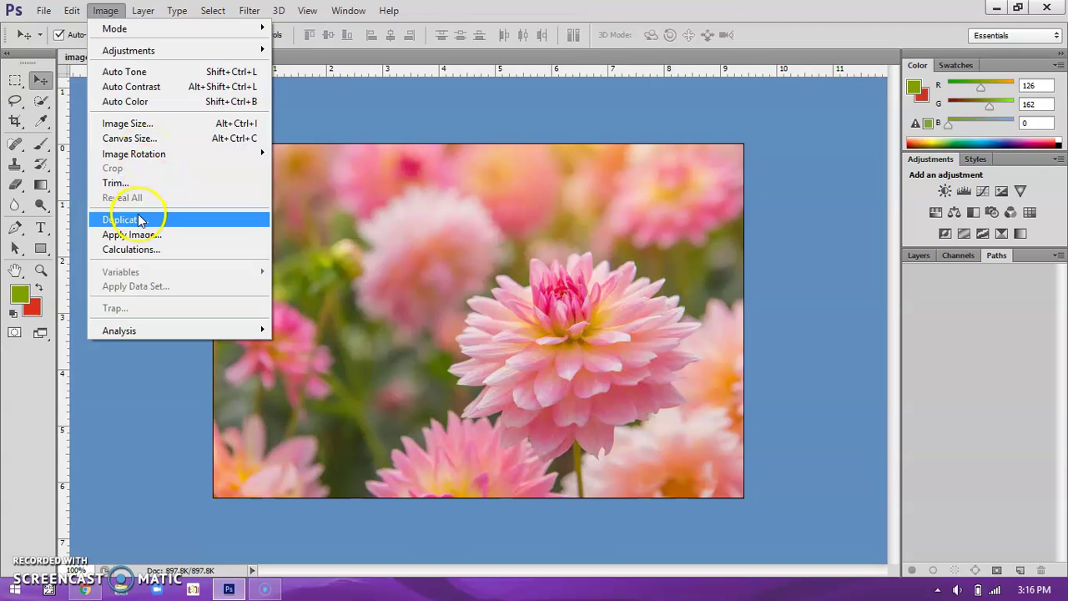
{"action": "left_click", "coordinate": [361, 215]}
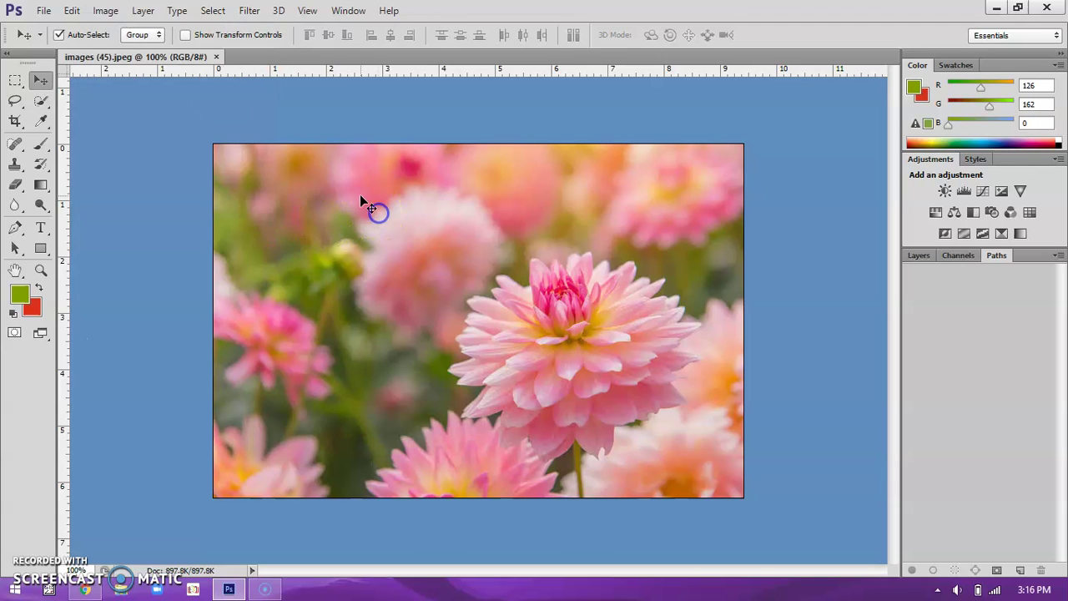
{"action": "left_click", "coordinate": [143, 12]}
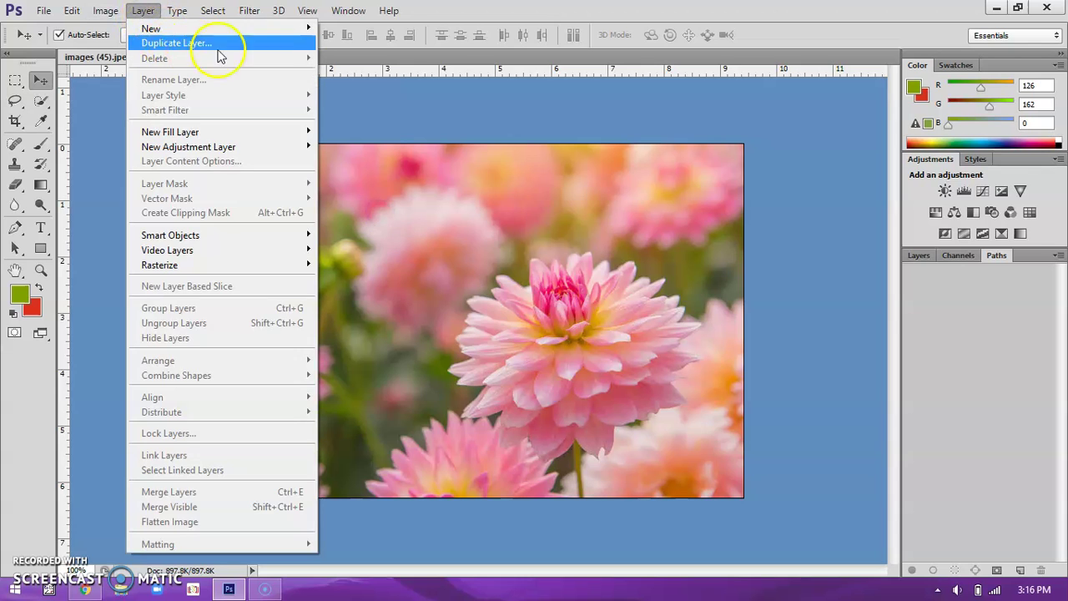
{"action": "left_click", "coordinate": [530, 311]}
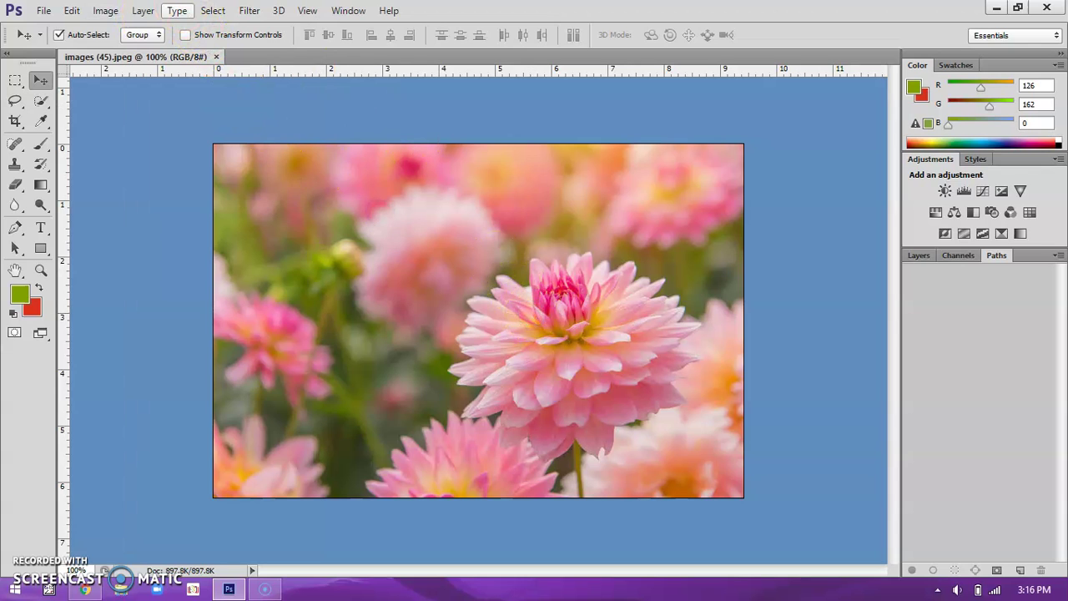
Examine the type, selection and filter commands, the view options including rulers and snapping, and the list of available panels.
{"action": "left_click", "coordinate": [176, 11]}
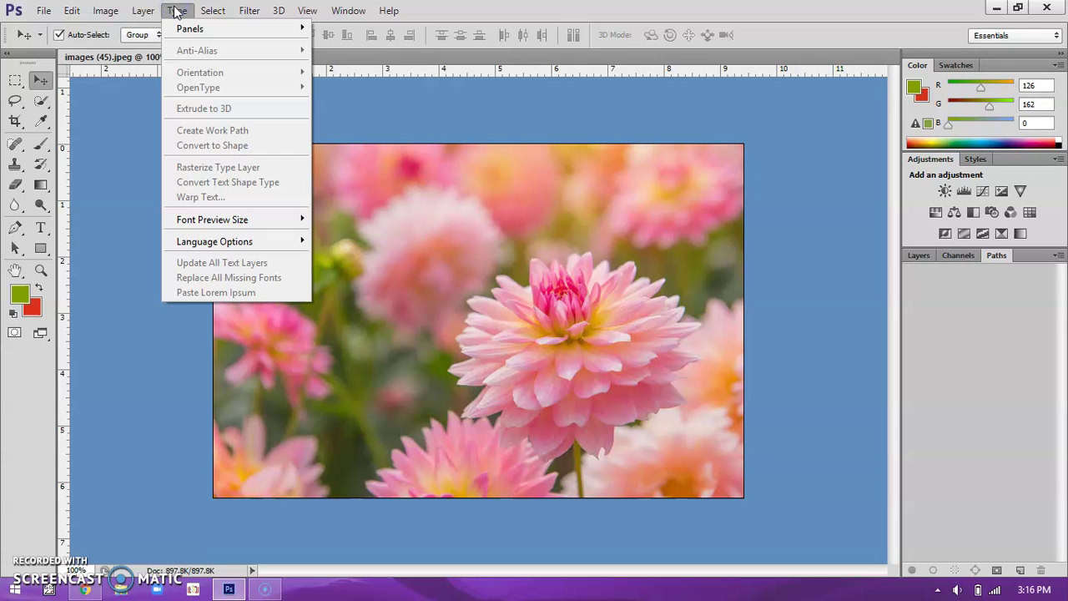
{"action": "left_click", "coordinate": [472, 264]}
{"action": "left_click", "coordinate": [214, 11]}
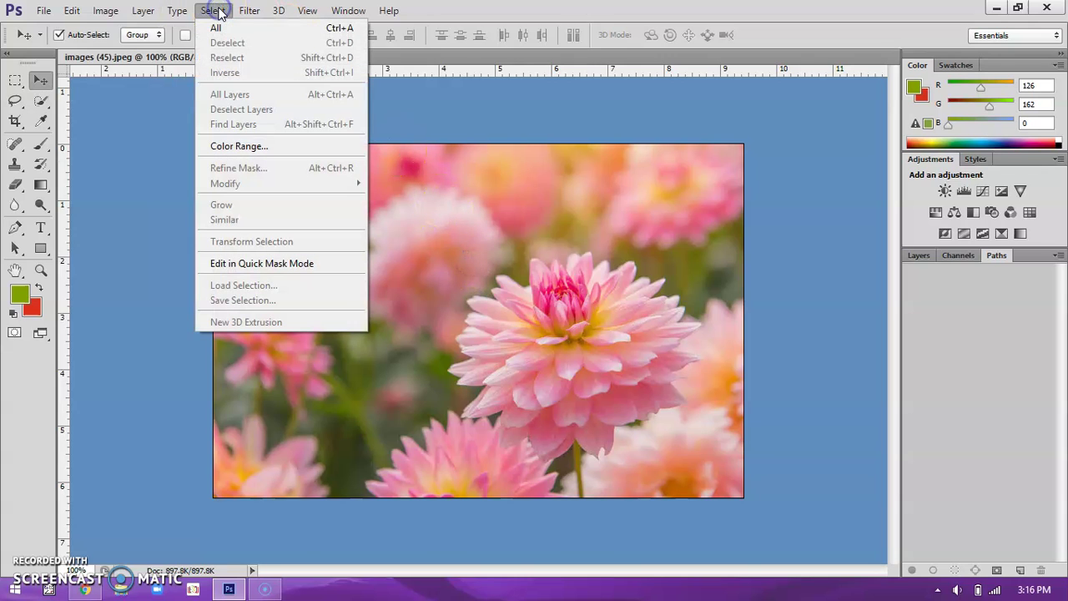
{"action": "left_click", "coordinate": [328, 263]}
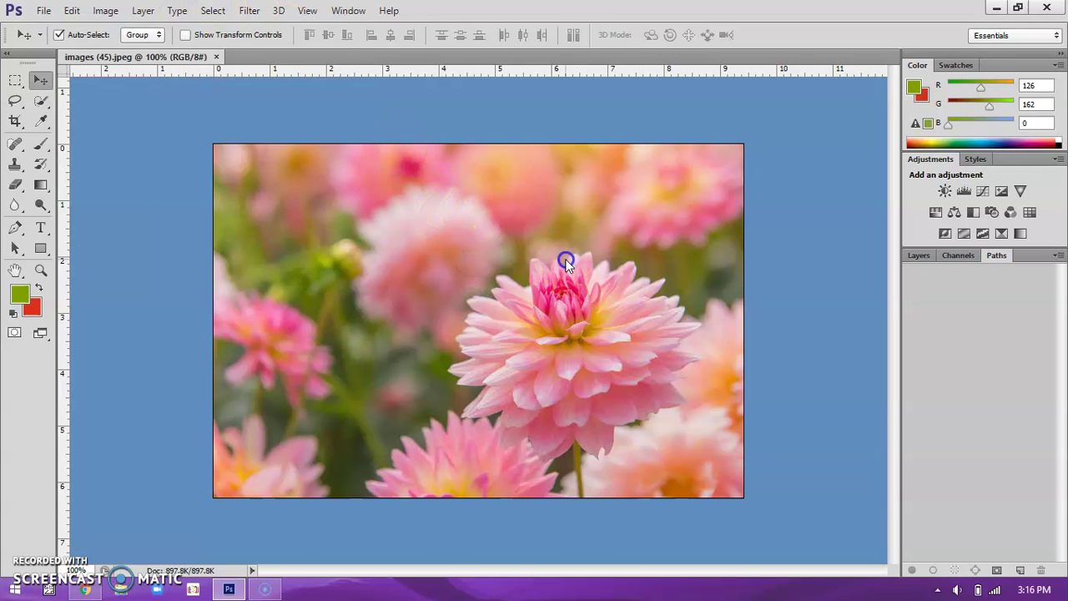
{"action": "left_click", "coordinate": [249, 13]}
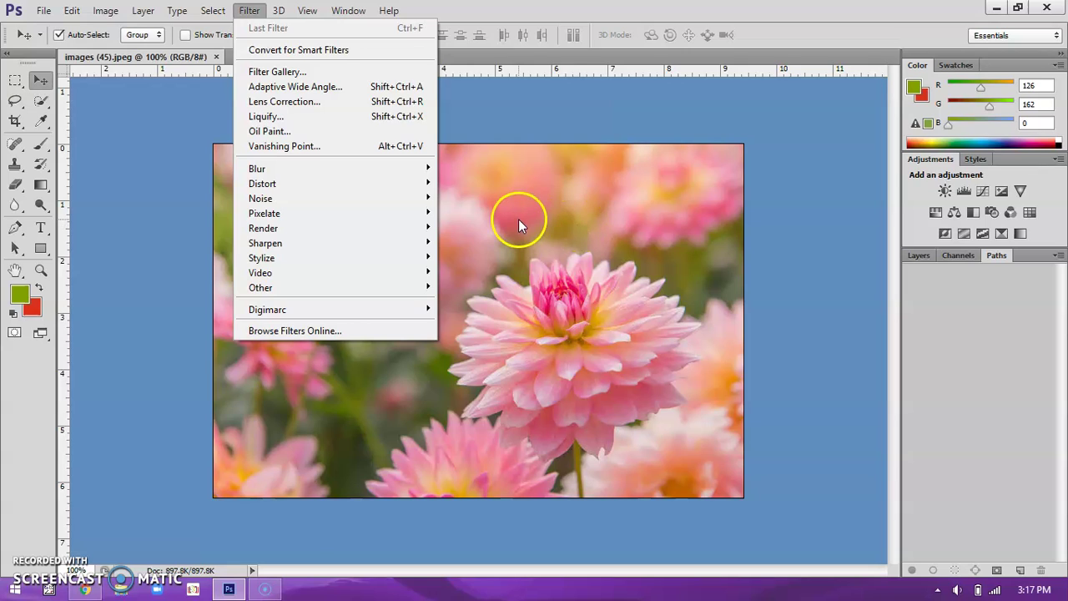
{"action": "left_click", "coordinate": [524, 179]}
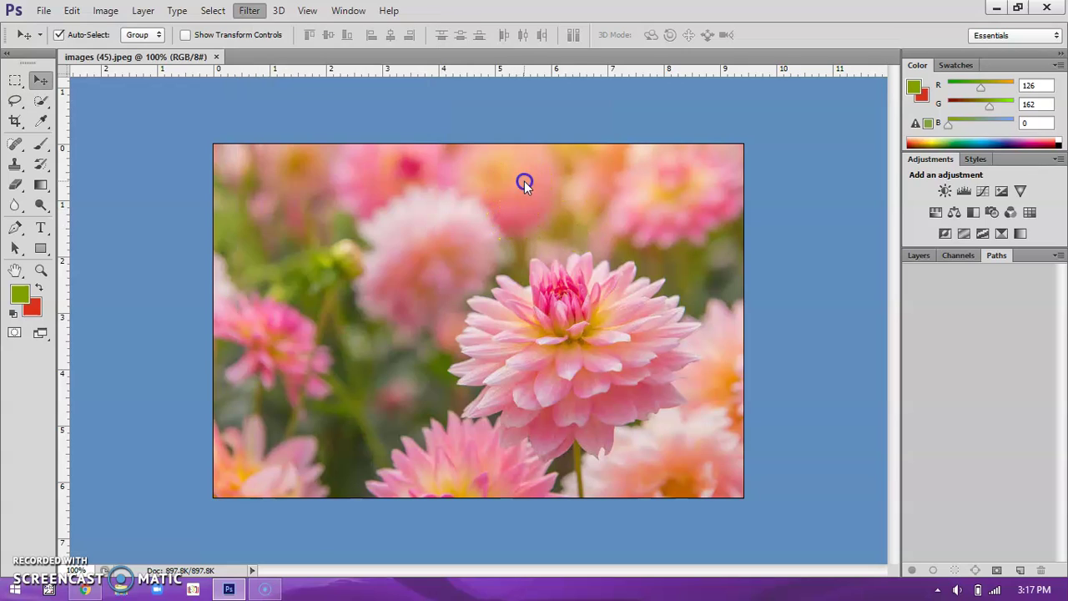
{"action": "left_click", "coordinate": [306, 11]}
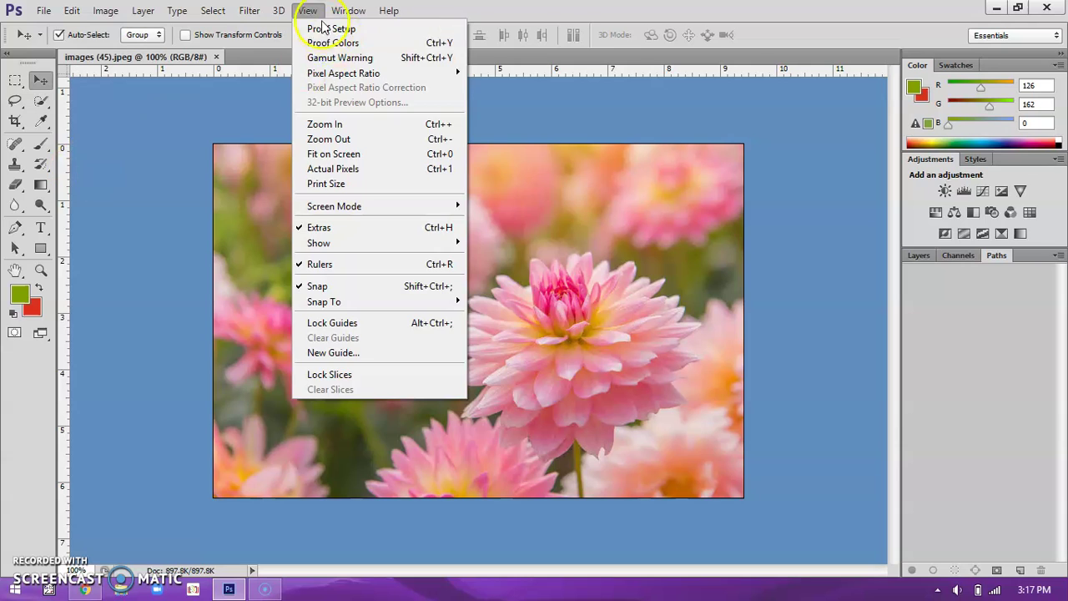
{"action": "mouse_move", "coordinate": [357, 11]}
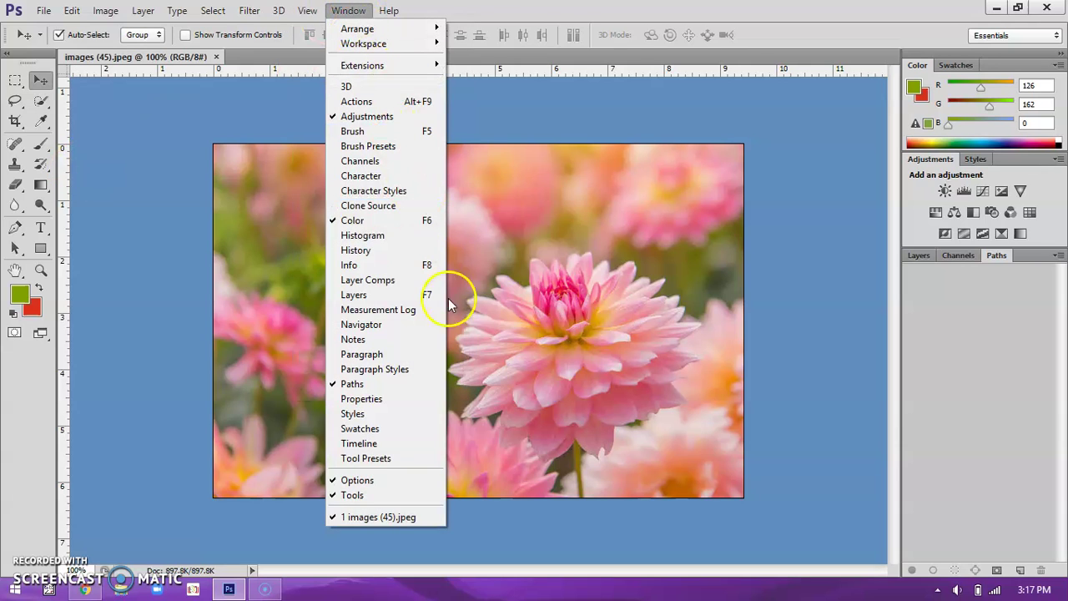
{"action": "left_click", "coordinate": [641, 218]}
{"action": "left_click", "coordinate": [424, 231]}
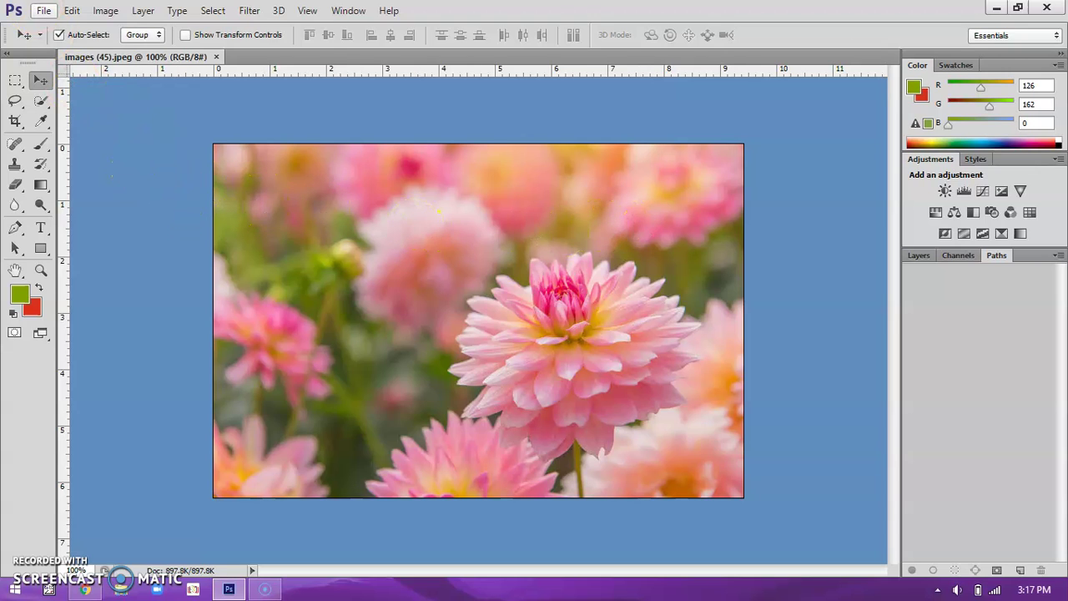
Save the flower photo as images (45) in the Pictures folder in JPEG format, with Medium quality 5 and Baseline ("Standard").
{"action": "left_click", "coordinate": [45, 11]}
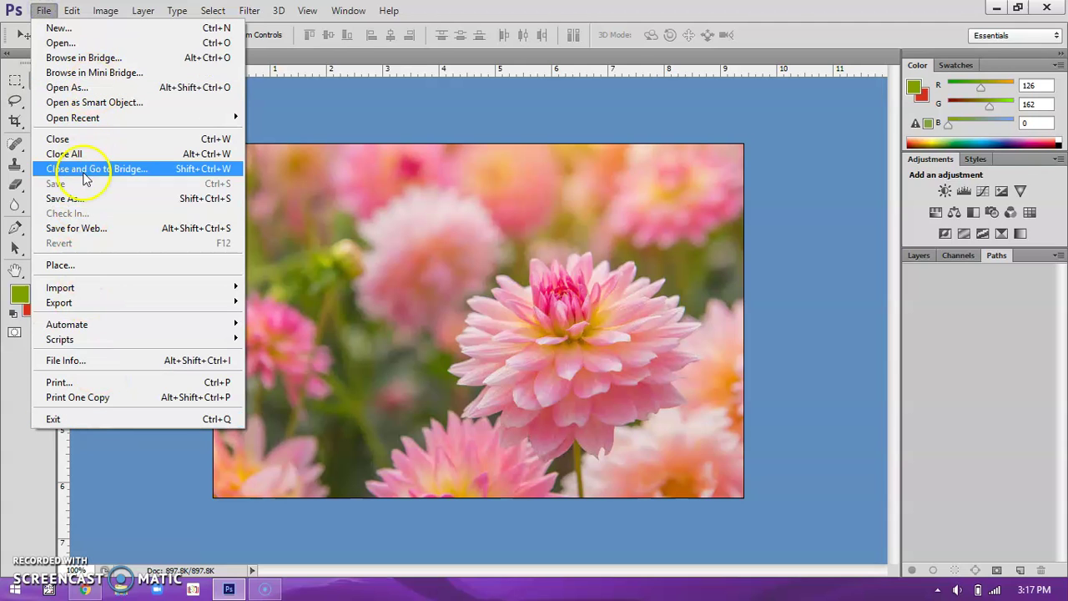
{"action": "left_click", "coordinate": [81, 200]}
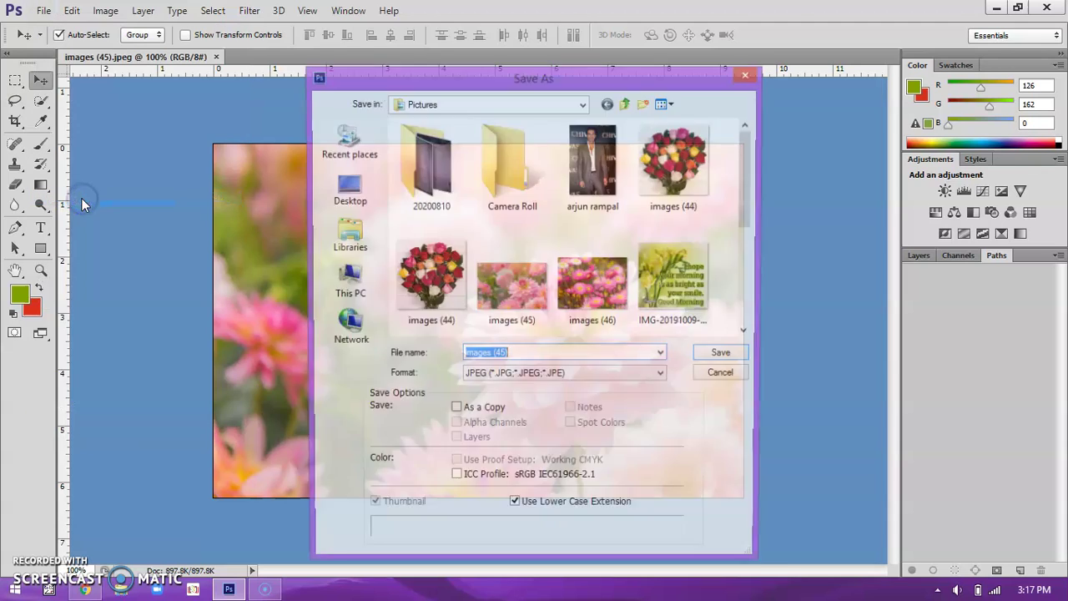
{"action": "left_click", "coordinate": [723, 357]}
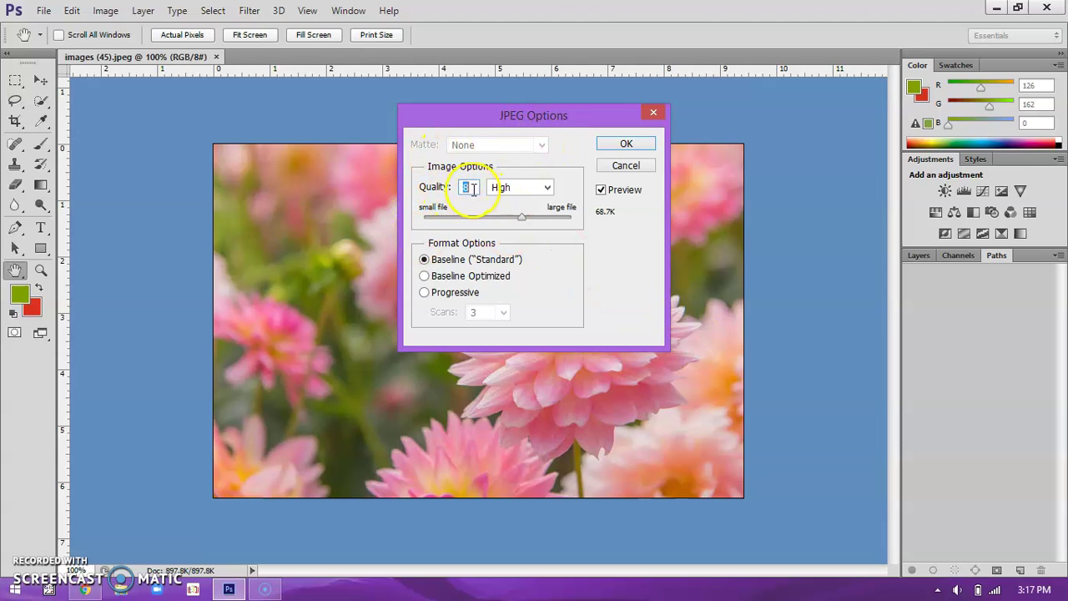
{"action": "left_click", "coordinate": [546, 187]}
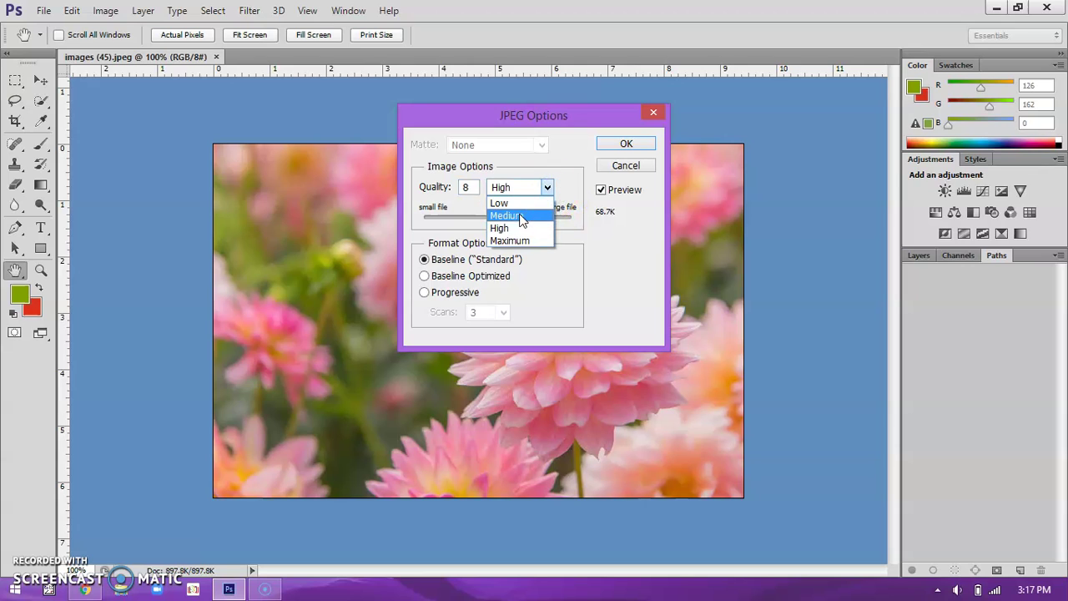
{"action": "left_click", "coordinate": [521, 216]}
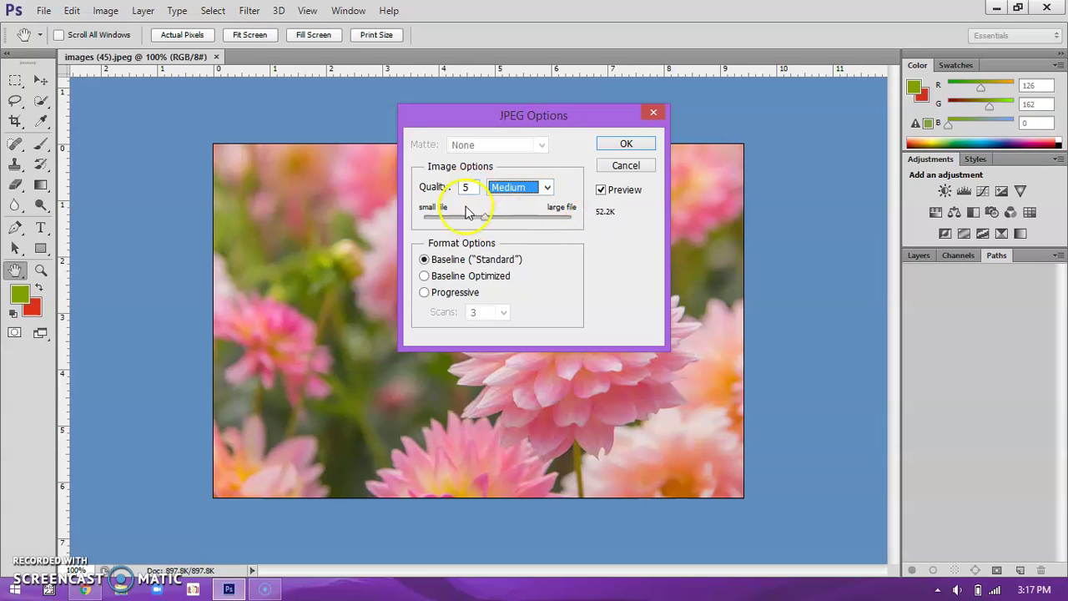
{"action": "left_click", "coordinate": [630, 144]}
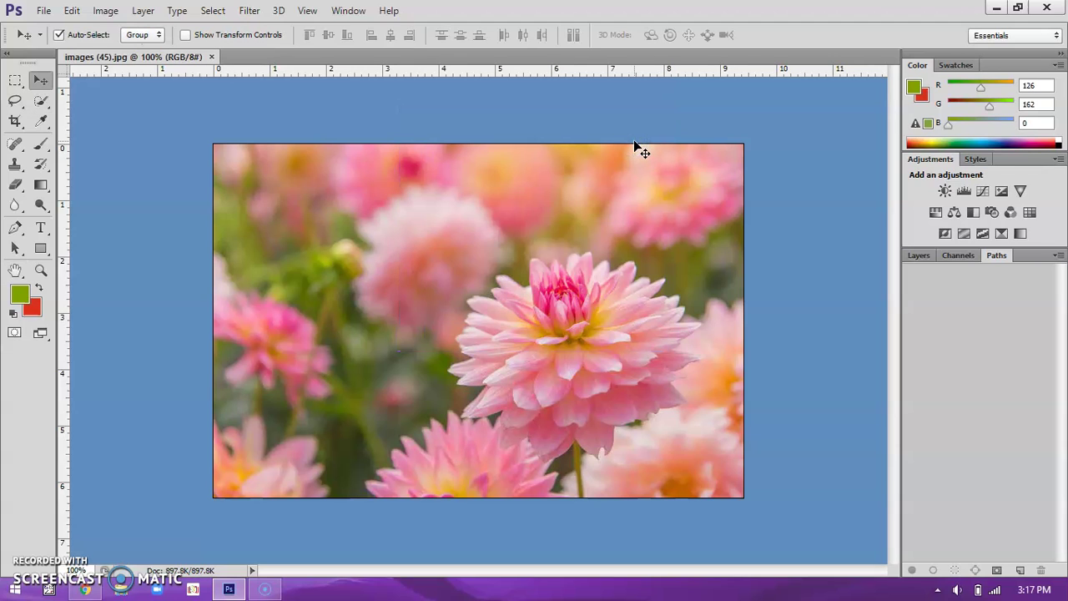
Examine the file import options without importing anything, and close Photoshop.
{"action": "left_click", "coordinate": [71, 12]}
{"action": "mouse_move", "coordinate": [48, 15]}
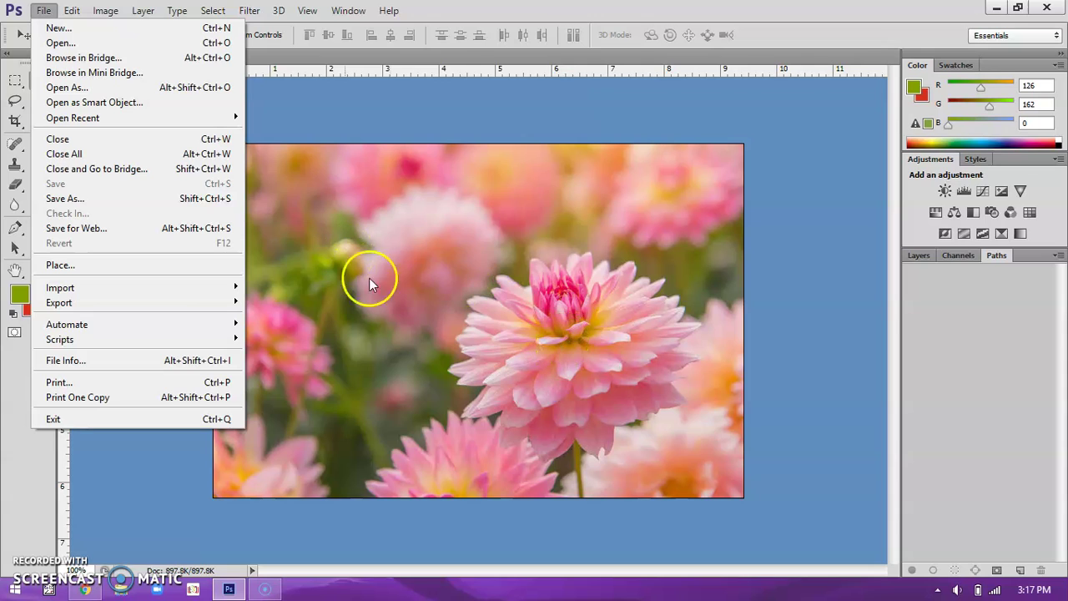
{"action": "mouse_move", "coordinate": [184, 286]}
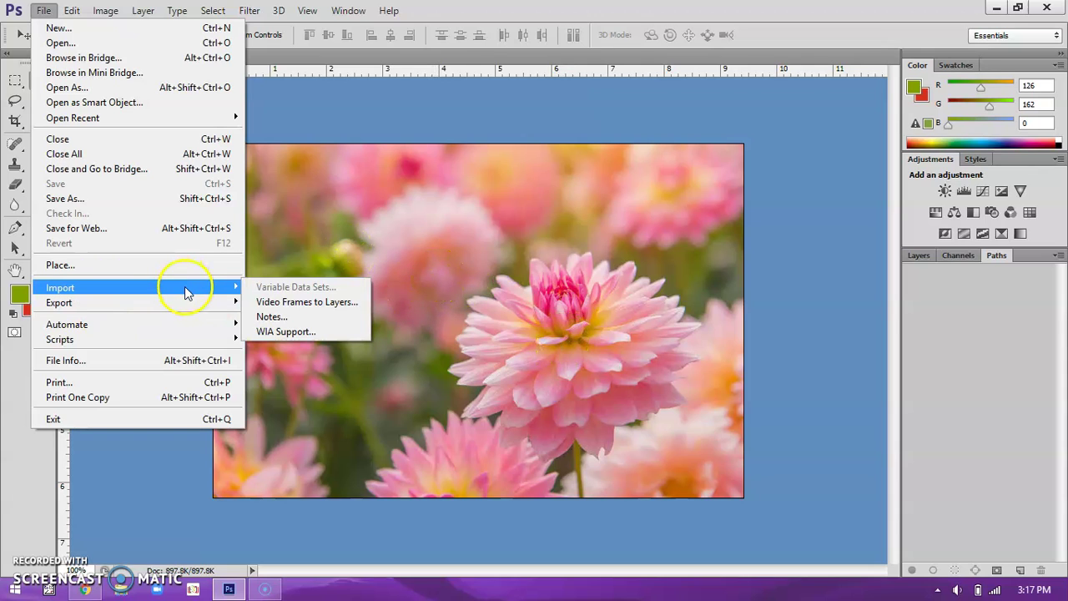
{"action": "left_click", "coordinate": [627, 280]}
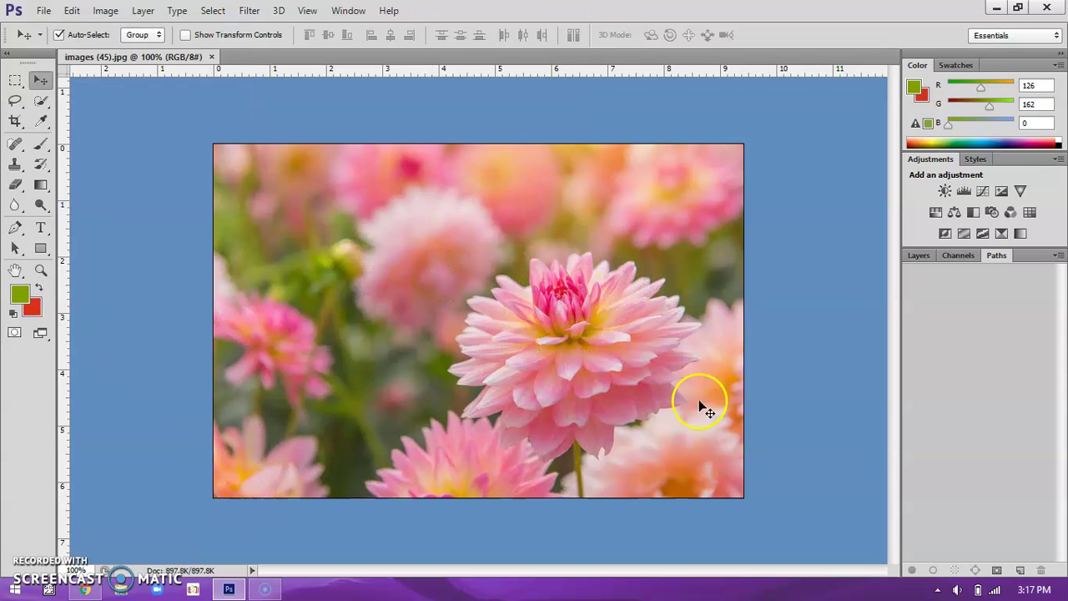
{"action": "left_click", "coordinate": [1056, 9]}
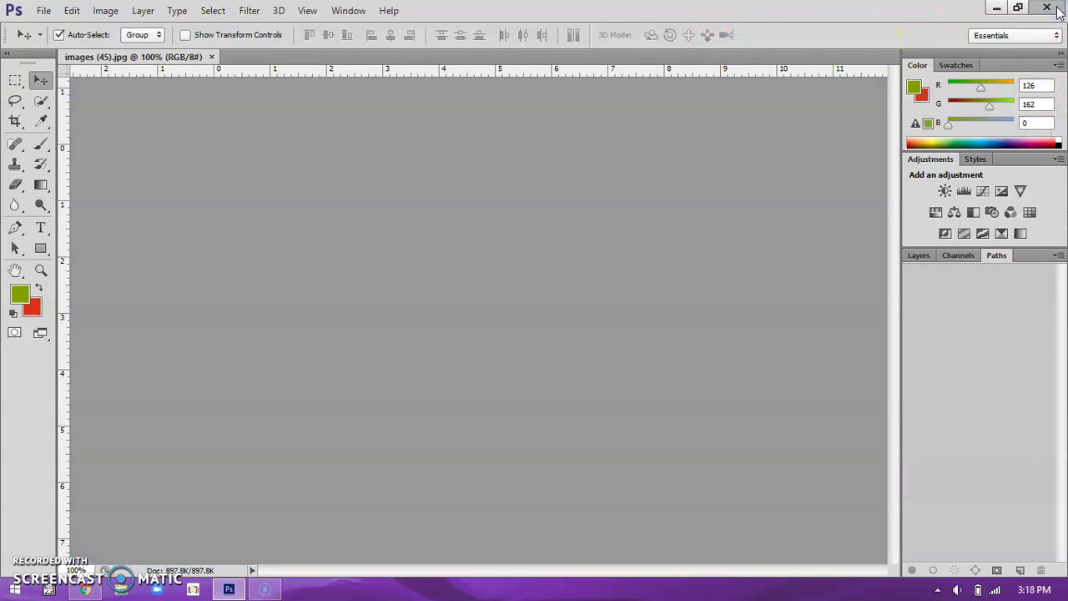